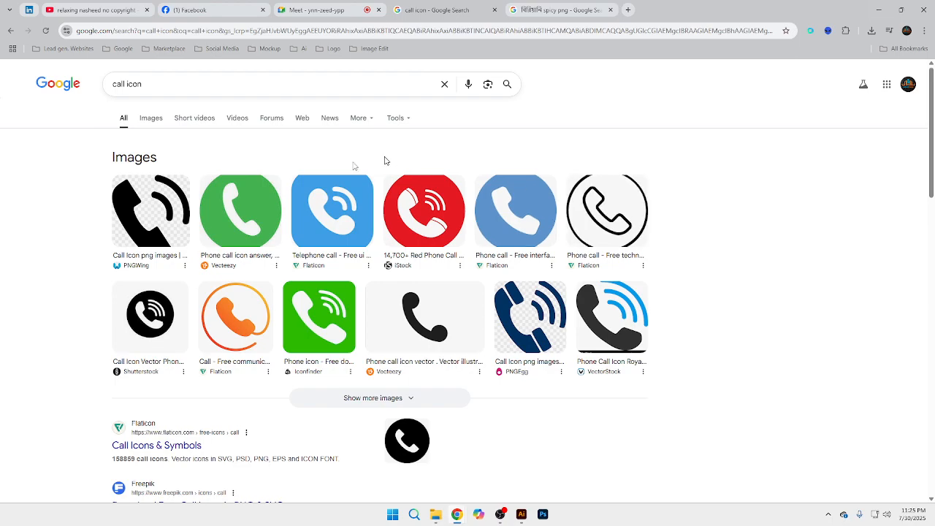
Browse the call icon image results and related images for a suitable phone handset icon.
{"action": "left_click", "coordinate": [151, 118]}
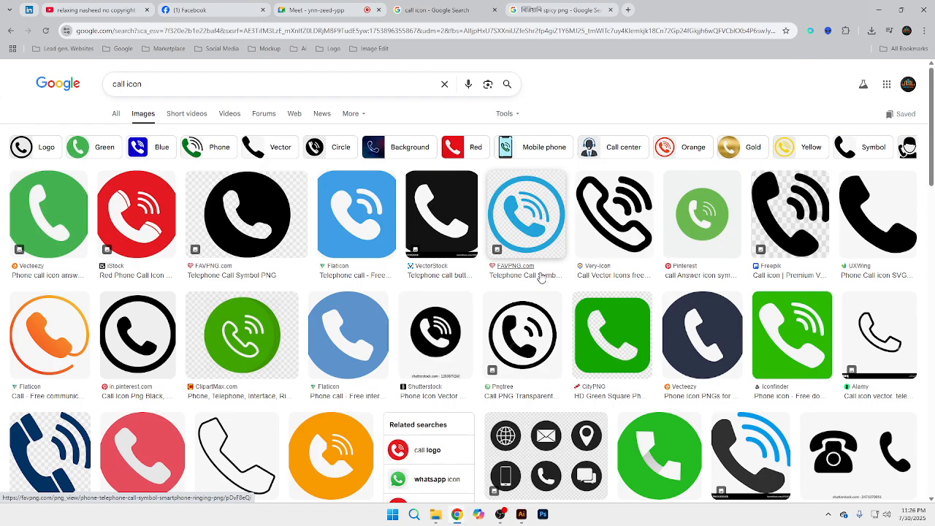
{"action": "scroll", "coordinate": [658, 249], "scroll_direction": "down", "scroll_amount": 2}
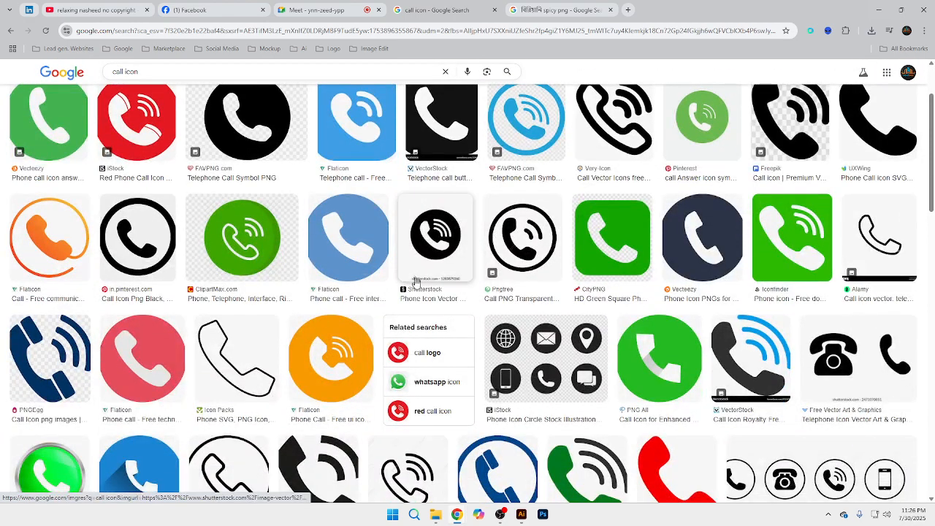
{"action": "scroll", "coordinate": [409, 285], "scroll_direction": "down", "scroll_amount": 3}
{"action": "scroll", "coordinate": [380, 307], "scroll_direction": "down", "scroll_amount": 1}
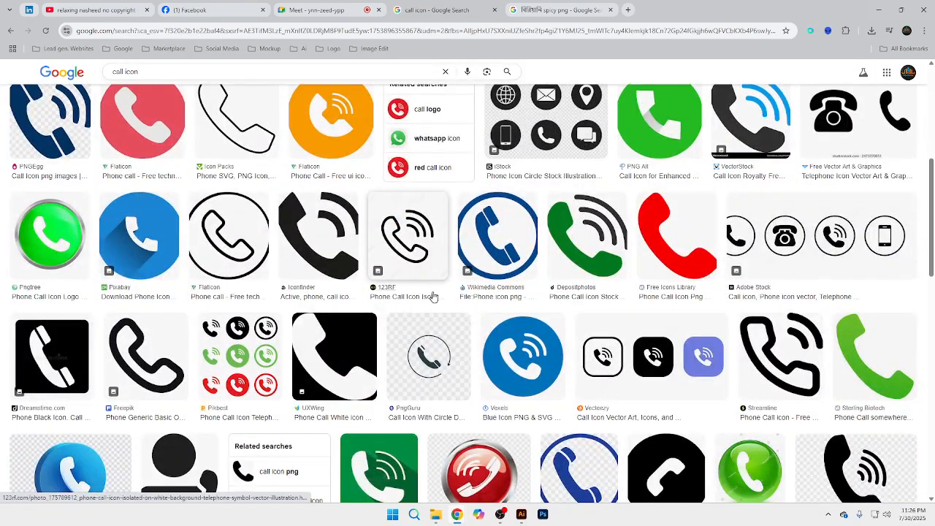
{"action": "scroll", "coordinate": [790, 292], "scroll_direction": "up", "scroll_amount": 3}
{"action": "scroll", "coordinate": [439, 329], "scroll_direction": "up", "scroll_amount": 2}
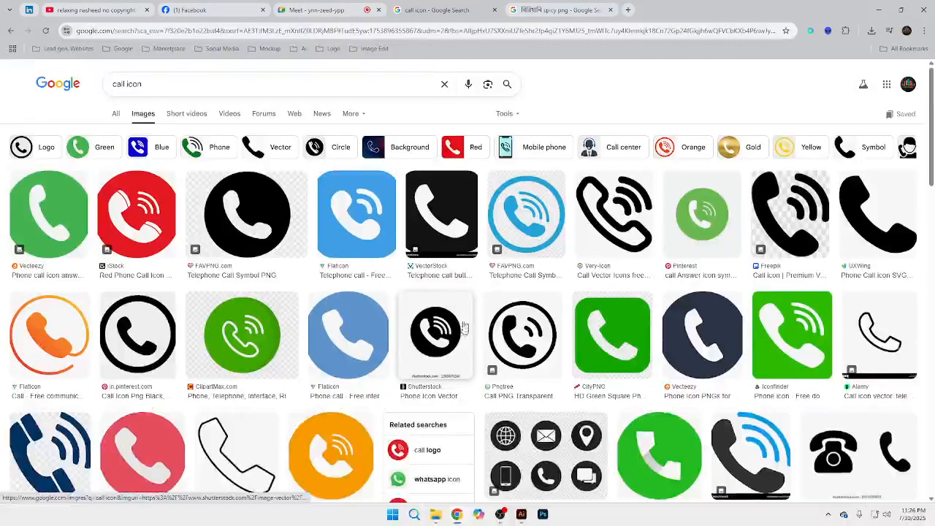
{"action": "left_click", "coordinate": [517, 338]}
{"action": "scroll", "coordinate": [694, 208], "scroll_direction": "down", "scroll_amount": 3}
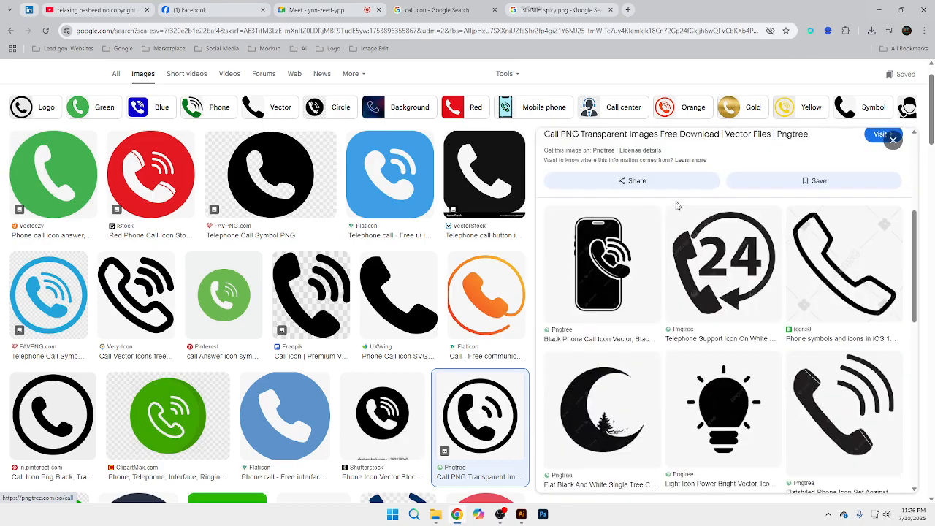
{"action": "scroll", "coordinate": [725, 249], "scroll_direction": "down", "scroll_amount": 3}
{"action": "scroll", "coordinate": [367, 345], "scroll_direction": "down", "scroll_amount": 6}
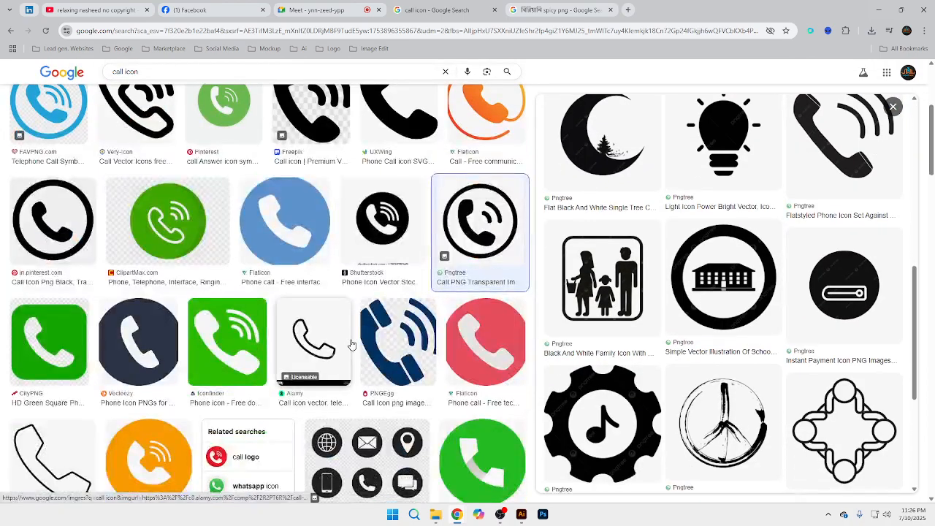
{"action": "scroll", "coordinate": [136, 354], "scroll_direction": "down", "scroll_amount": 2}
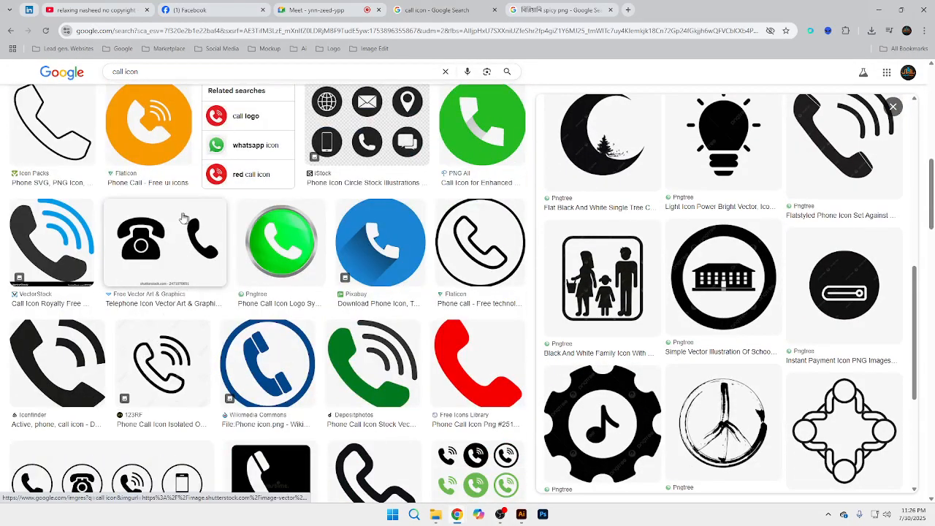
Find the VectorStock phone call icon with a white handset in a black circle and copy its image.
{"action": "left_click", "coordinate": [57, 363]}
{"action": "scroll", "coordinate": [658, 303], "scroll_direction": "down", "scroll_amount": 3}
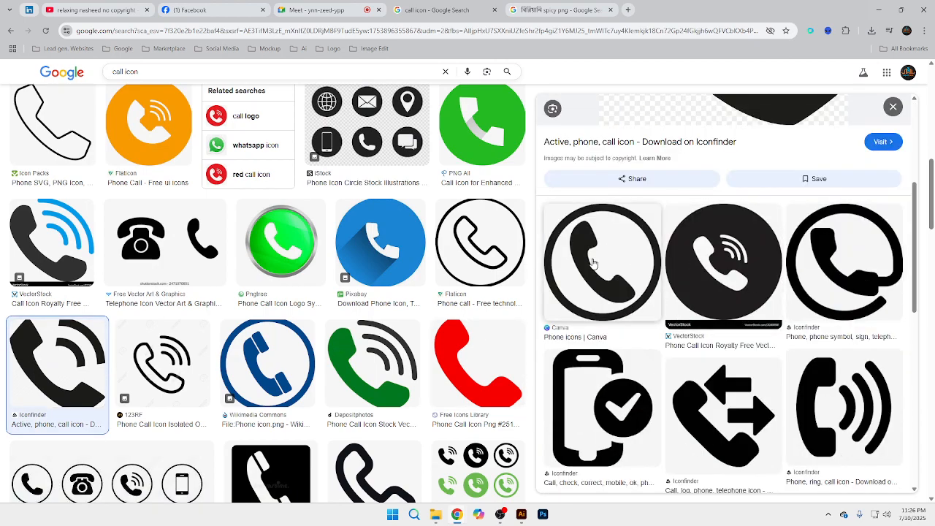
{"action": "left_click", "coordinate": [717, 265]}
{"action": "right_click", "coordinate": [638, 183]}
{"action": "left_click", "coordinate": [667, 326]}
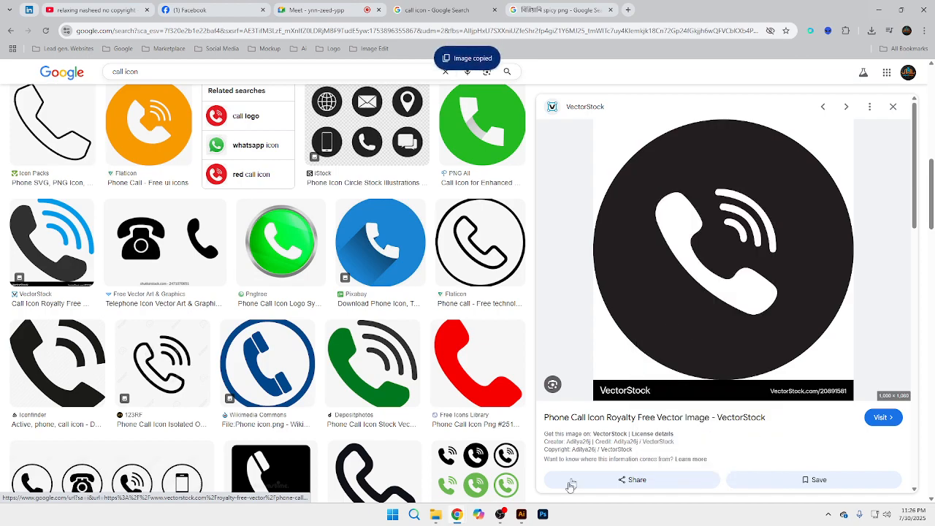
Switch to Illustrator and place the copied call icon image, about 568 px wide, on the empty canvas below the poster with the grey plate.
{"action": "left_click", "coordinate": [521, 514]}
{"action": "left_click_drag", "start_coordinate": [513, 431], "coordinate": [486, 249]}
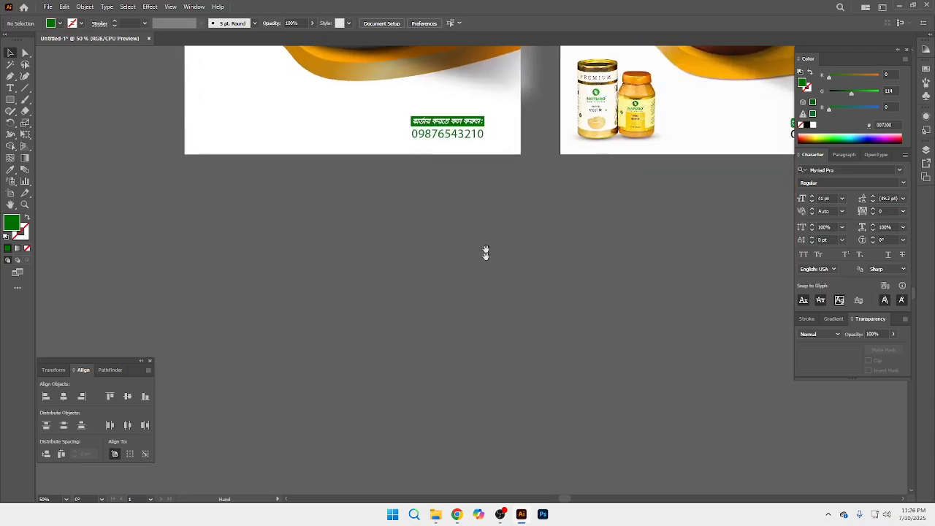
{"action": "key", "text": "ctrl+v"}
{"action": "left_click_drag", "start_coordinate": [316, 271], "coordinate": [383, 266]}
{"action": "left_click_drag", "start_coordinate": [493, 259], "coordinate": [390, 270]}
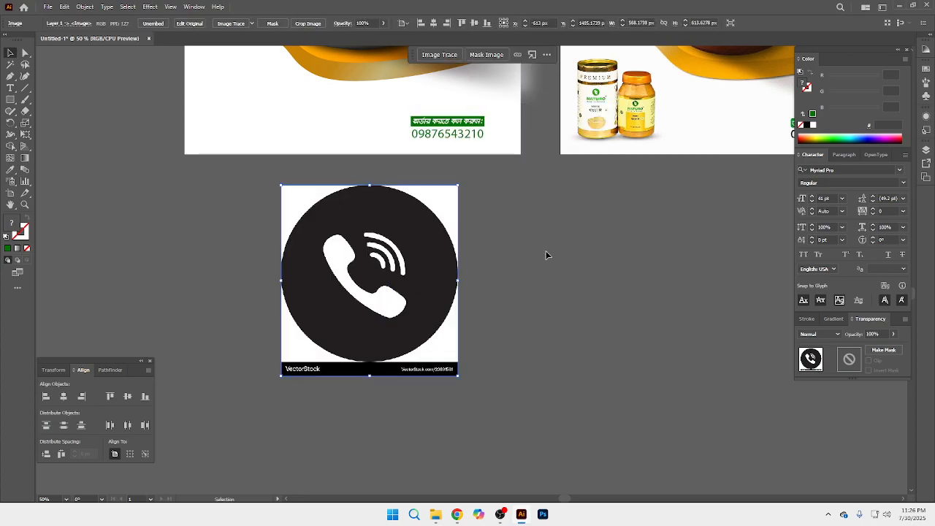
Try tracing the pasted call icon image with the Silhouettes preset.
{"action": "left_click", "coordinate": [547, 253]}
{"action": "left_click", "coordinate": [455, 264]}
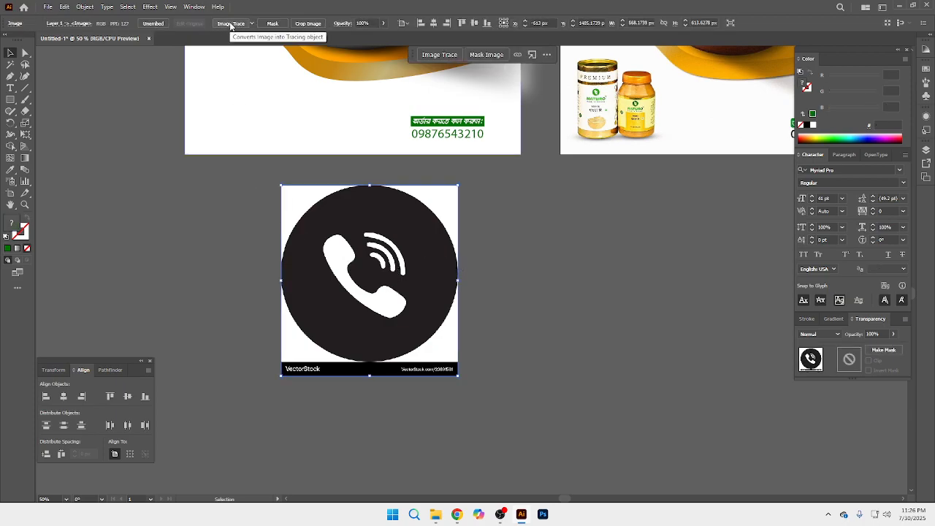
{"action": "left_click", "coordinate": [252, 24]}
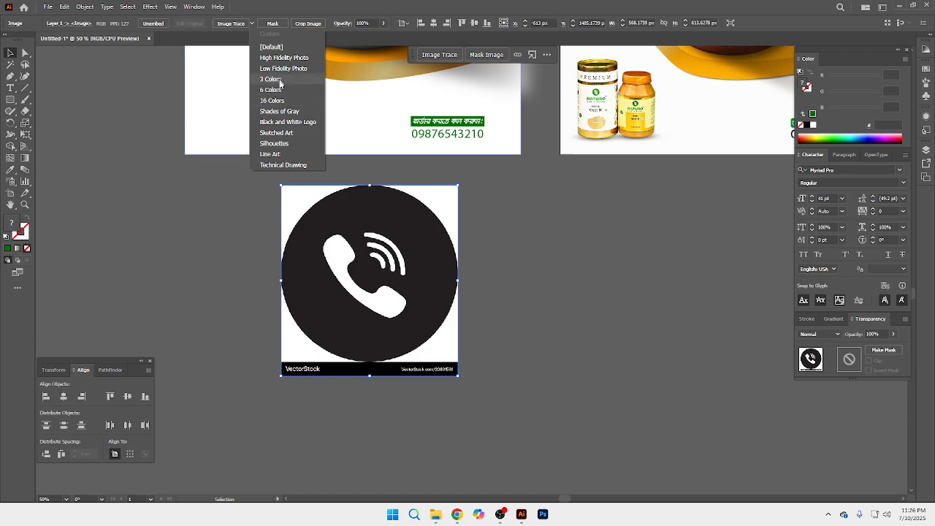
{"action": "left_click", "coordinate": [292, 143]}
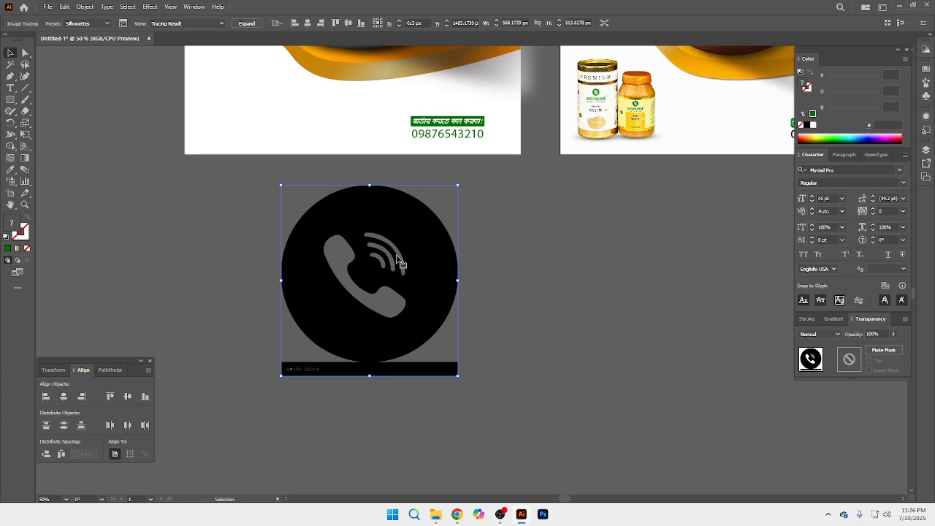
{"action": "key", "text": "ctrl+z"}
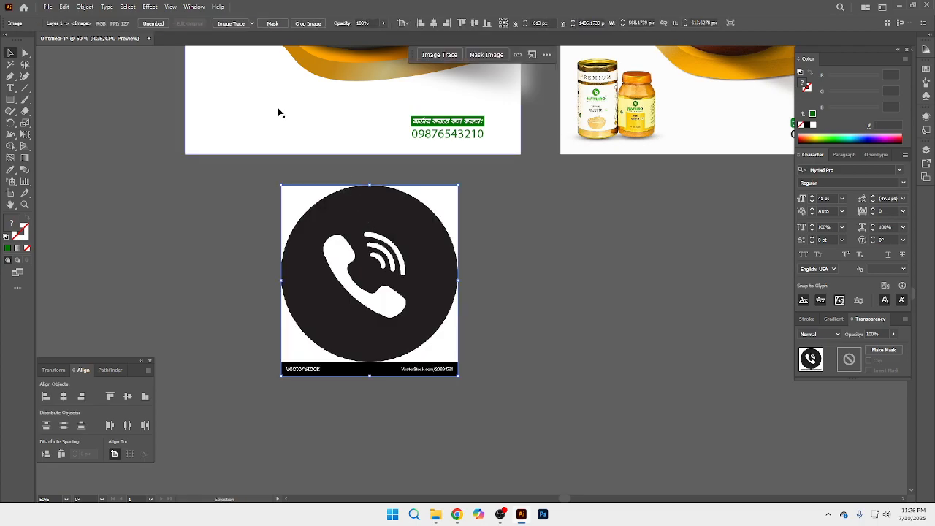
Convert the call icon image into ungrouped vector shapes using the default Image Trace preset.
{"action": "left_click", "coordinate": [232, 24]}
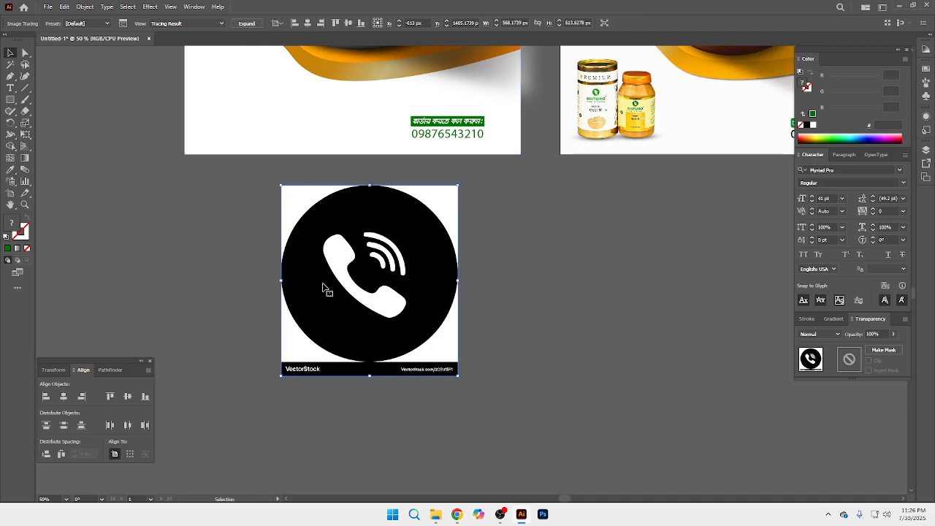
{"action": "left_click", "coordinate": [247, 24]}
{"action": "right_click", "coordinate": [338, 242]}
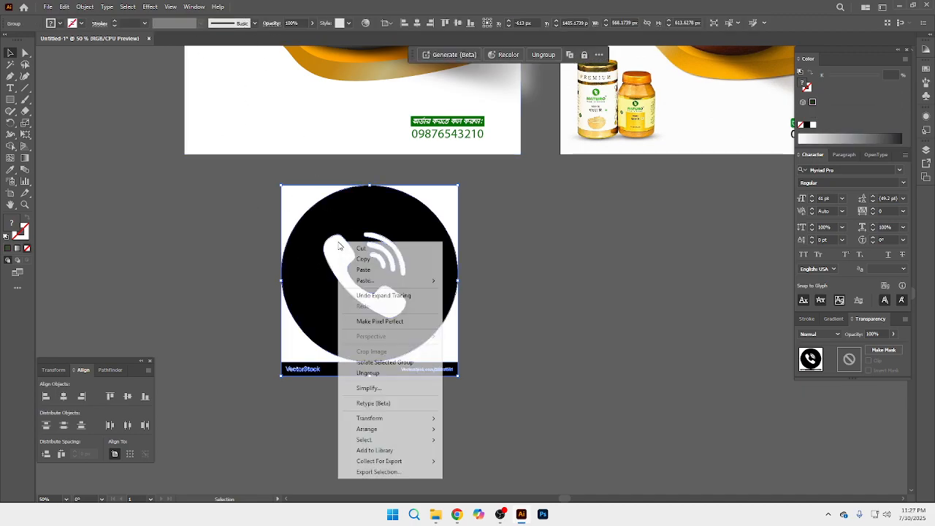
{"action": "left_click", "coordinate": [369, 373]}
Pull the black circle shapes away from the traced icon and isolate the white handset with its sound waves.
{"action": "left_click_drag", "start_coordinate": [479, 331], "coordinate": [195, 294]}
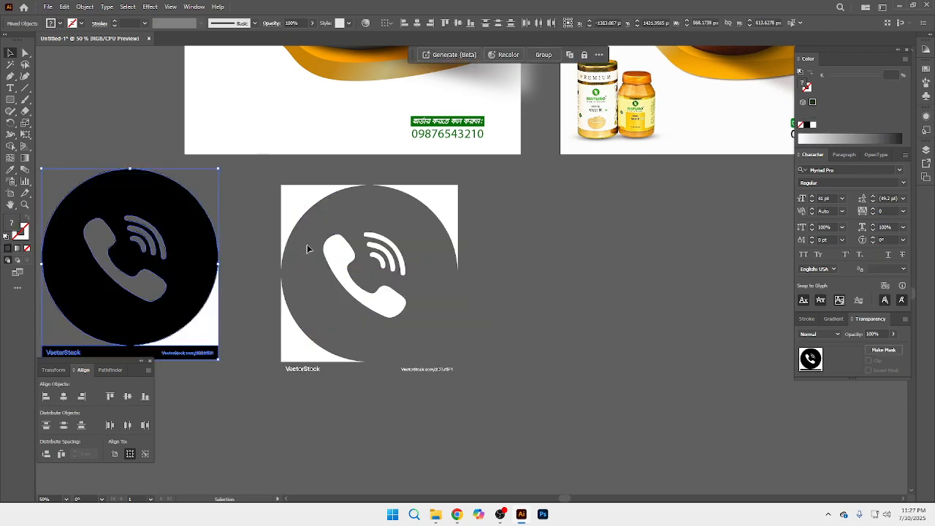
{"action": "left_click", "coordinate": [403, 313]}
{"action": "left_click_drag", "start_coordinate": [392, 305], "coordinate": [592, 295]}
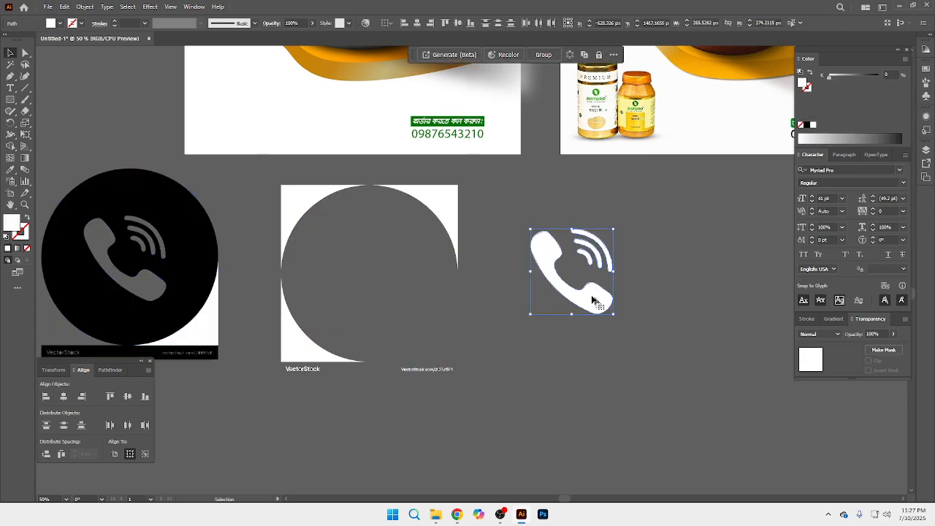
Delete the black circle, white corner pieces and VectorStock text left over from the tracing.
{"action": "left_click", "coordinate": [493, 345]}
{"action": "left_click_drag", "start_coordinate": [127, 241], "coordinate": [110, 207]}
{"action": "key", "text": "Delete"}
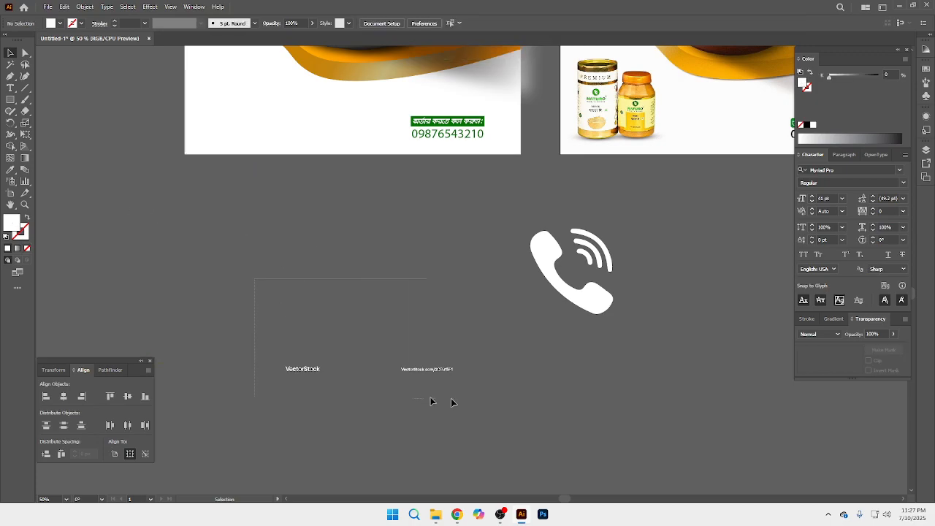
{"action": "left_click_drag", "start_coordinate": [431, 400], "coordinate": [453, 407]}
{"action": "key", "text": "Delete"}
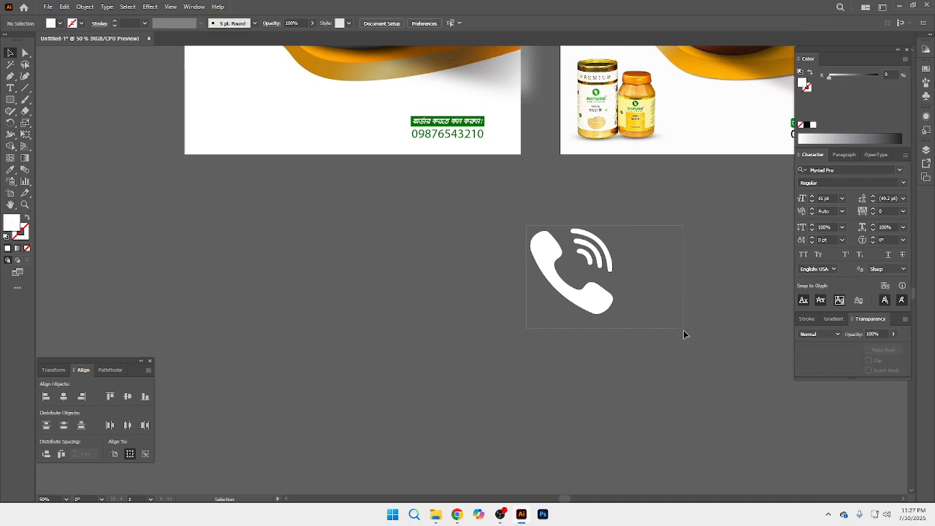
Shrink the white handset and waves to about 122 px wide below the poster's phone number and group them.
{"action": "left_click", "coordinate": [595, 313]}
{"action": "left_click_drag", "start_coordinate": [596, 313], "coordinate": [479, 192]}
{"action": "scroll", "coordinate": [474, 210], "scroll_direction": "up", "scroll_amount": 3}
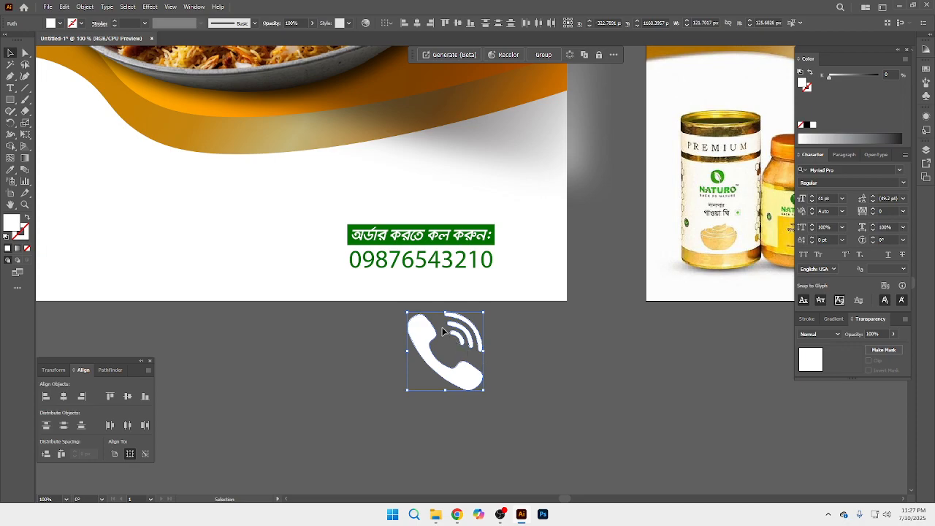
{"action": "key", "text": "ctrl+g"}
Recolour the handset icon with the order-call label's green and fit it, about 66 px wide, just left of the label and phone number.
{"action": "left_click", "coordinate": [11, 171]}
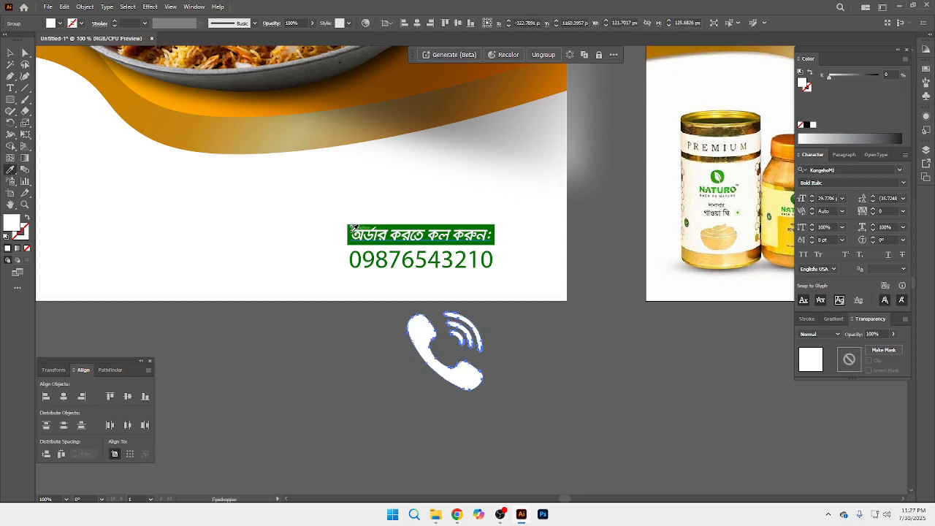
{"action": "left_click", "coordinate": [352, 221]}
{"action": "left_click", "coordinate": [12, 53]}
{"action": "left_click_drag", "start_coordinate": [443, 390], "coordinate": [333, 263]}
{"action": "key", "text": "Left"}
{"action": "key", "text": "Left"}
{"action": "key", "text": "Left"}
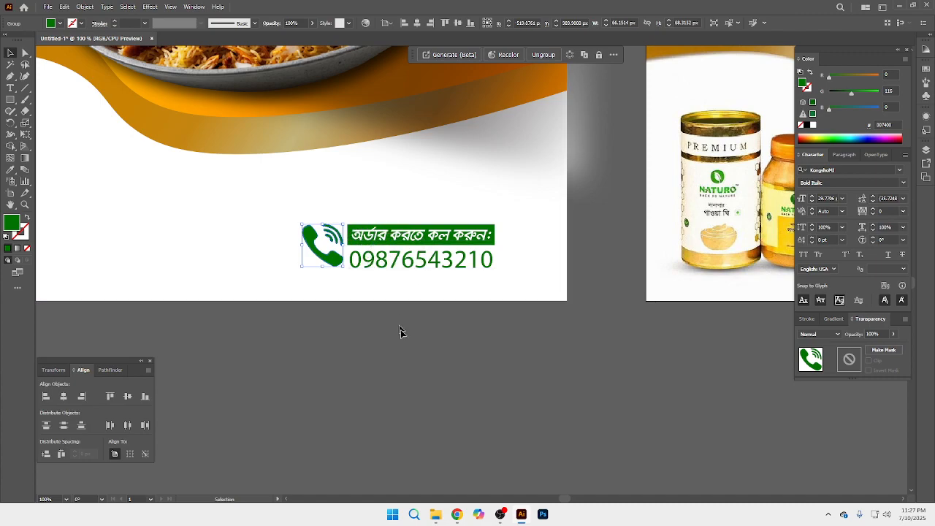
Move the handset icon, order-call label and phone number together closer to the poster's lower-right corner.
{"action": "left_click", "coordinate": [444, 327]}
{"action": "left_click_drag", "start_coordinate": [298, 201], "coordinate": [485, 293]}
{"action": "left_click", "coordinate": [551, 263], "text": "shift"}
{"action": "left_click", "coordinate": [589, 190], "text": "shift"}
{"action": "left_click_drag", "start_coordinate": [373, 247], "coordinate": [427, 243]}
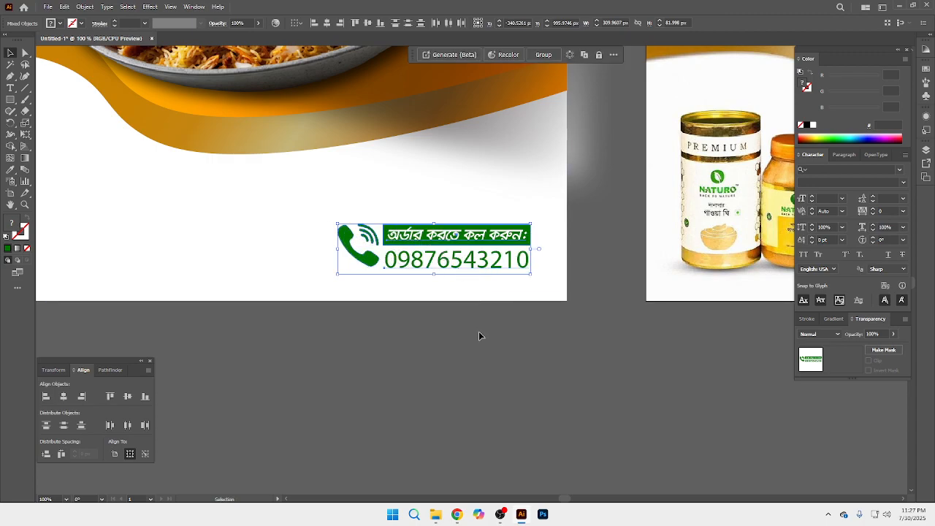
{"action": "key", "text": "Left"}
{"action": "key", "text": "Left"}
{"action": "key", "text": "Left"}
{"action": "key", "text": "Left"}
{"action": "key", "text": "Up"}
{"action": "key", "text": "Up"}
{"action": "key", "text": "Up"}
{"action": "left_click", "coordinate": [535, 328]}
Examine the contact block up close and within the layout of the whole poster.
{"action": "key", "text": "t"}
{"action": "left_click", "coordinate": [435, 232]}
{"action": "left_click", "coordinate": [433, 233], "text": "ctrl+alt"}
{"action": "left_click", "coordinate": [439, 238], "text": "ctrl"}
{"action": "left_click_drag", "start_coordinate": [443, 241], "coordinate": [524, 321]}
{"action": "left_click", "coordinate": [470, 257], "text": "ctrl+alt"}
{"action": "left_click", "coordinate": [470, 257], "text": "ctrl+alt"}
{"action": "left_click", "coordinate": [470, 257], "text": "ctrl+alt"}
{"action": "left_click", "coordinate": [503, 307], "text": "ctrl"}
{"action": "key", "text": "Escape"}
{"action": "left_click_drag", "start_coordinate": [564, 256], "coordinate": [476, 266]}
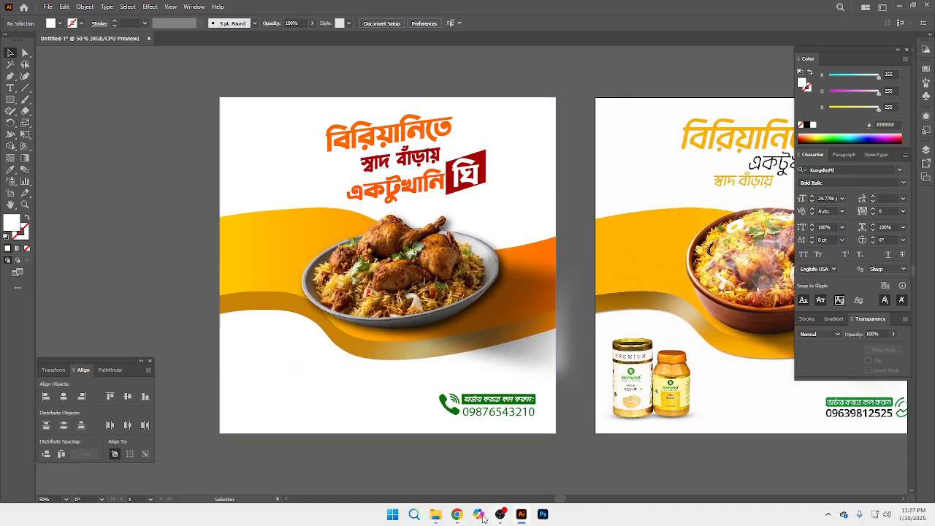
Switch to Chrome and search Google Images for "pattern design".
{"action": "mouse_move", "coordinate": [460, 517]}
{"action": "left_click", "coordinate": [374, 468]}
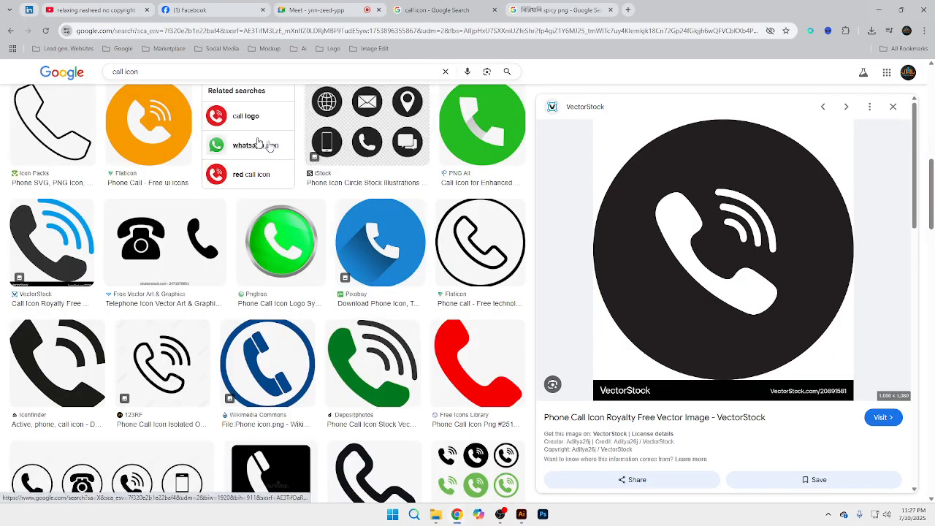
{"action": "triple_click", "coordinate": [125, 71]}
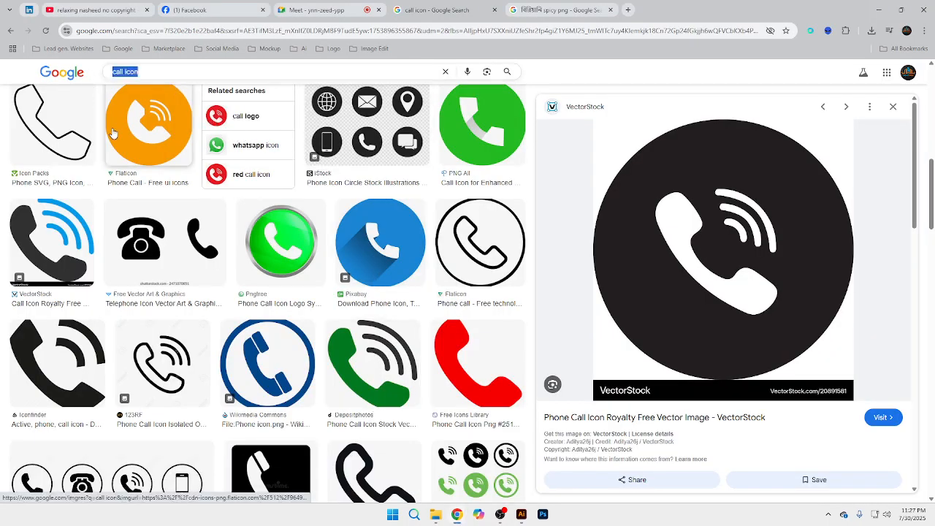
{"action": "type", "text": "pattern "}
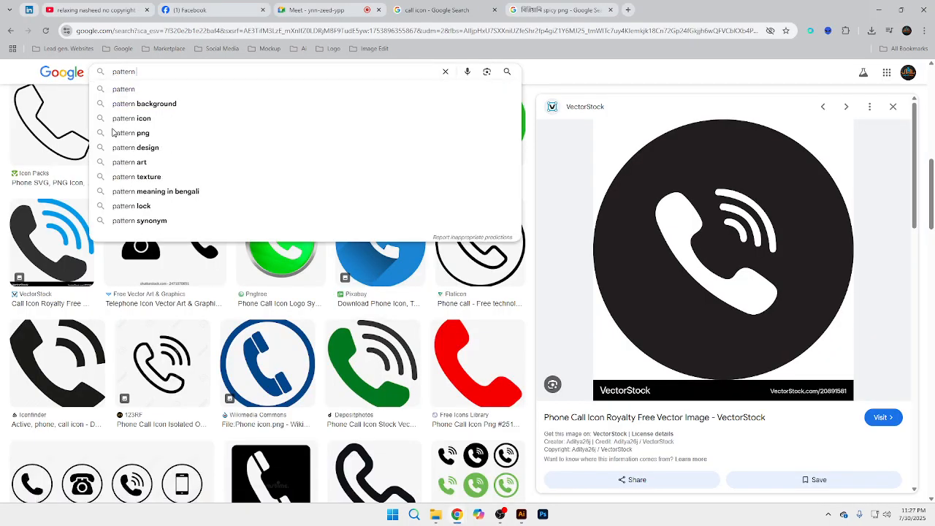
{"action": "type", "text": "design"}
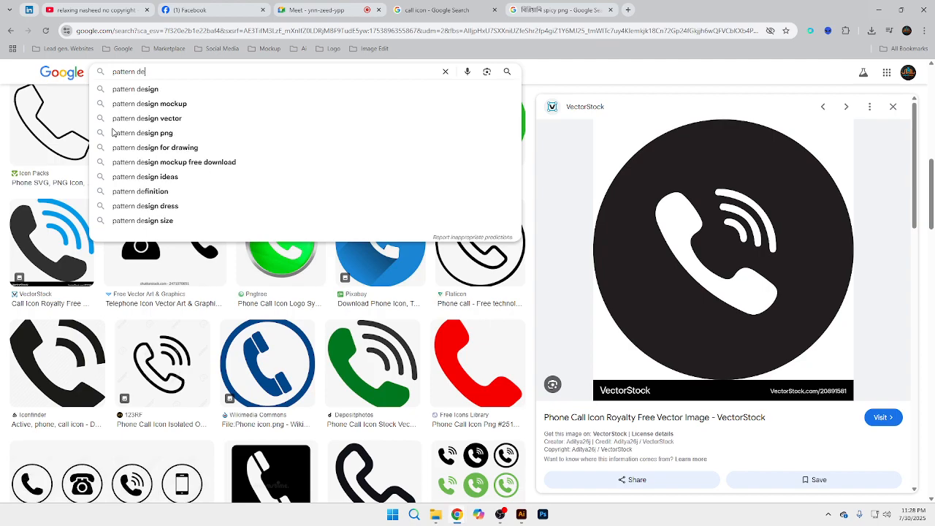
{"action": "key", "text": "Return"}
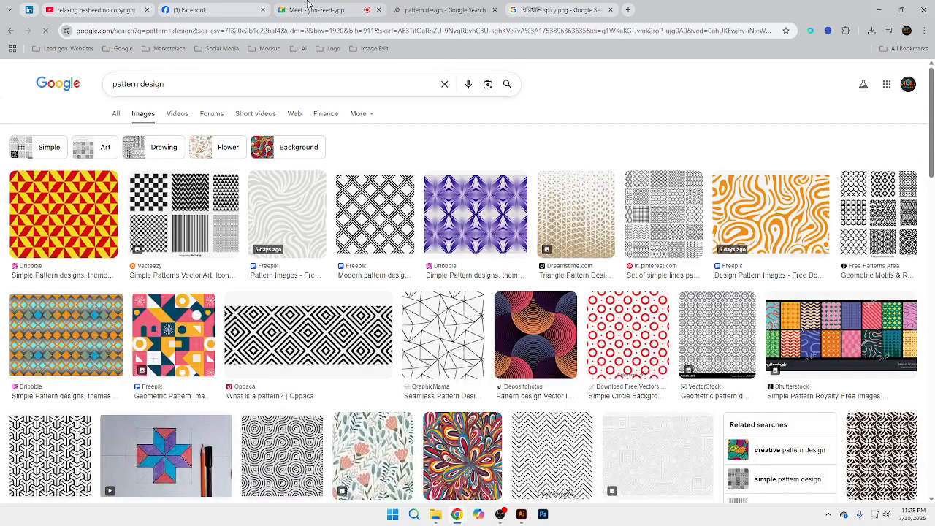
{"action": "left_click", "coordinate": [311, 9]}
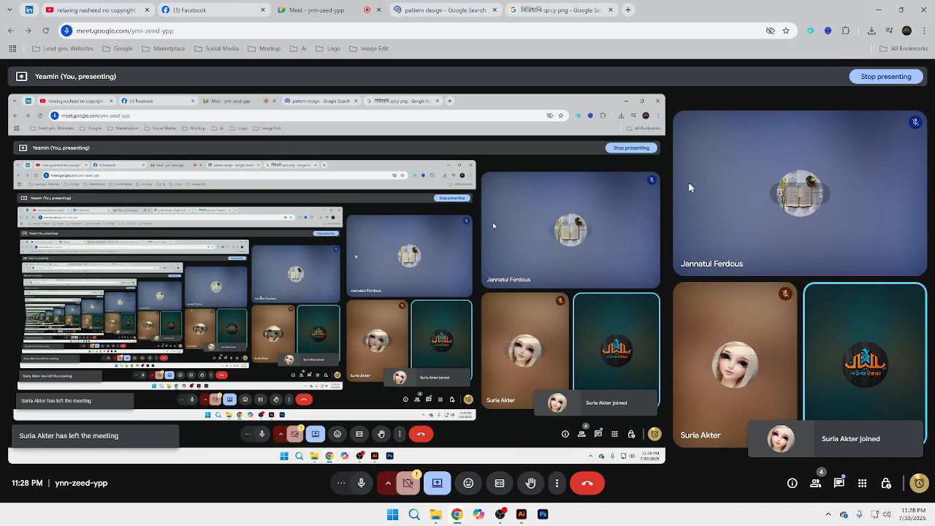
{"action": "left_click", "coordinate": [438, 10]}
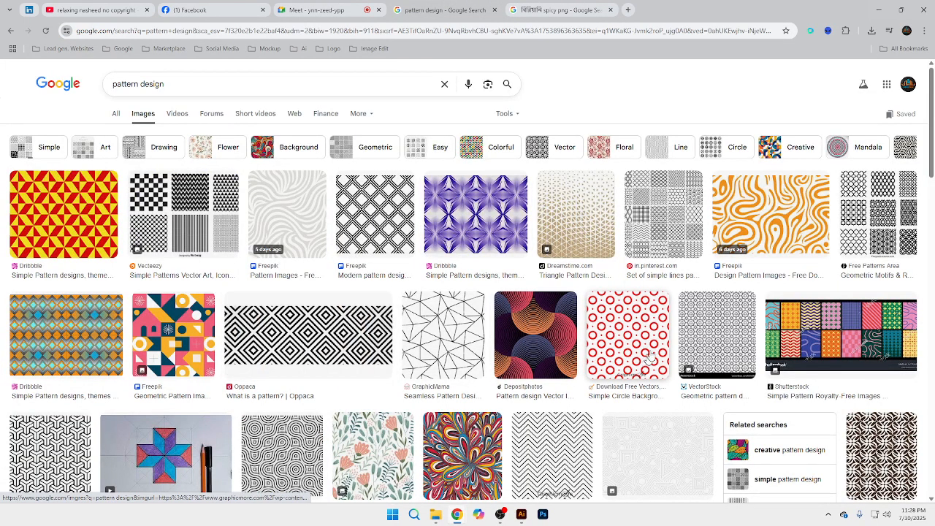
Browse the pattern design image results and preview subtle, light-coloured patterns from Rawpixel and Toptal.
{"action": "scroll", "coordinate": [676, 245], "scroll_direction": "down", "scroll_amount": 2}
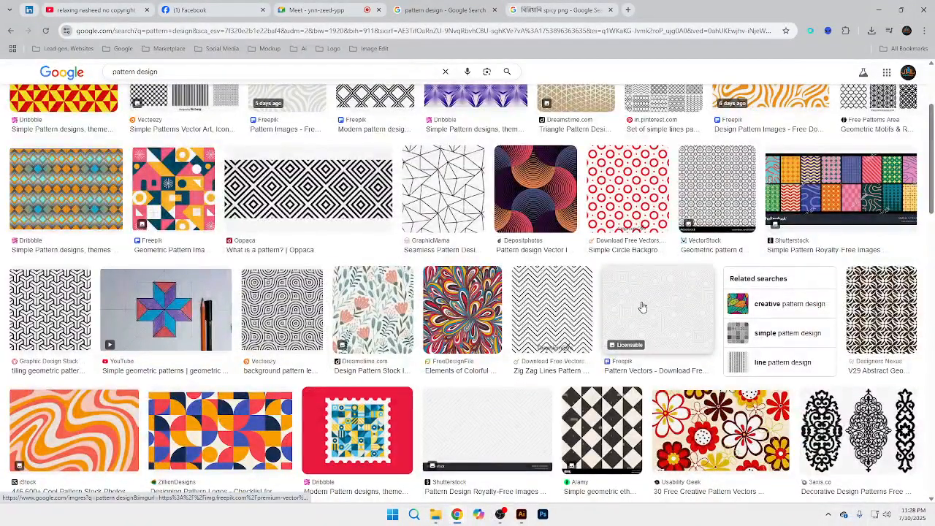
{"action": "scroll", "coordinate": [643, 307], "scroll_direction": "down", "scroll_amount": 2}
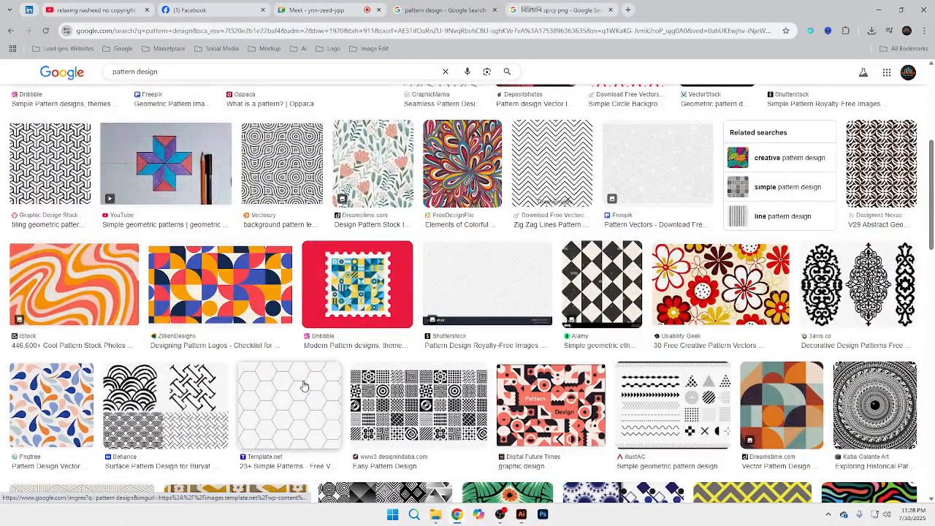
{"action": "scroll", "coordinate": [304, 385], "scroll_direction": "down", "scroll_amount": 5}
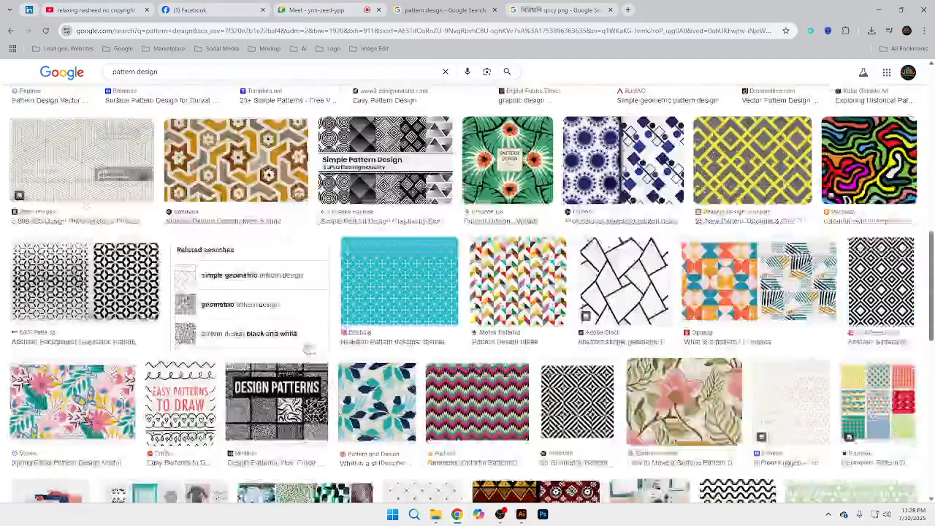
{"action": "scroll", "coordinate": [308, 349], "scroll_direction": "down", "scroll_amount": 1}
{"action": "scroll", "coordinate": [351, 354], "scroll_direction": "down", "scroll_amount": 2}
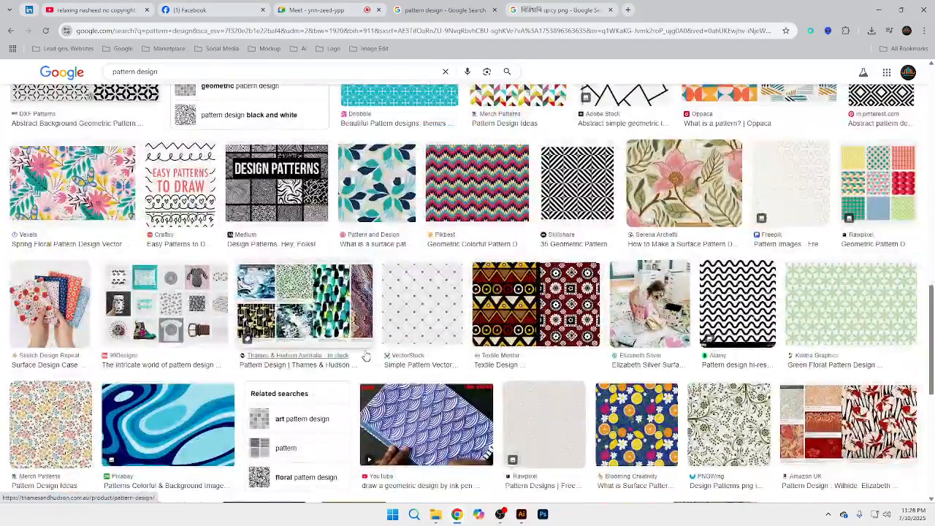
{"action": "left_click", "coordinate": [532, 425]}
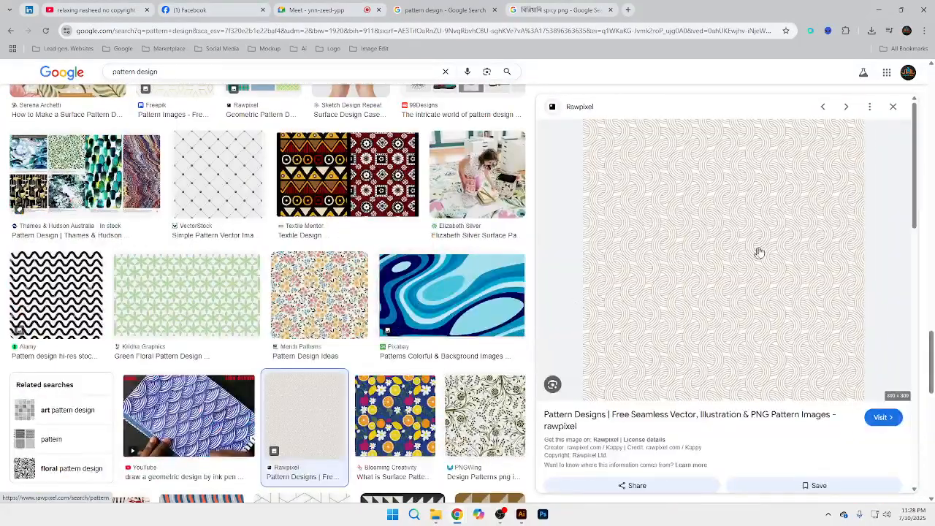
{"action": "scroll", "coordinate": [758, 253], "scroll_direction": "down", "scroll_amount": 3}
{"action": "left_click", "coordinate": [808, 309]}
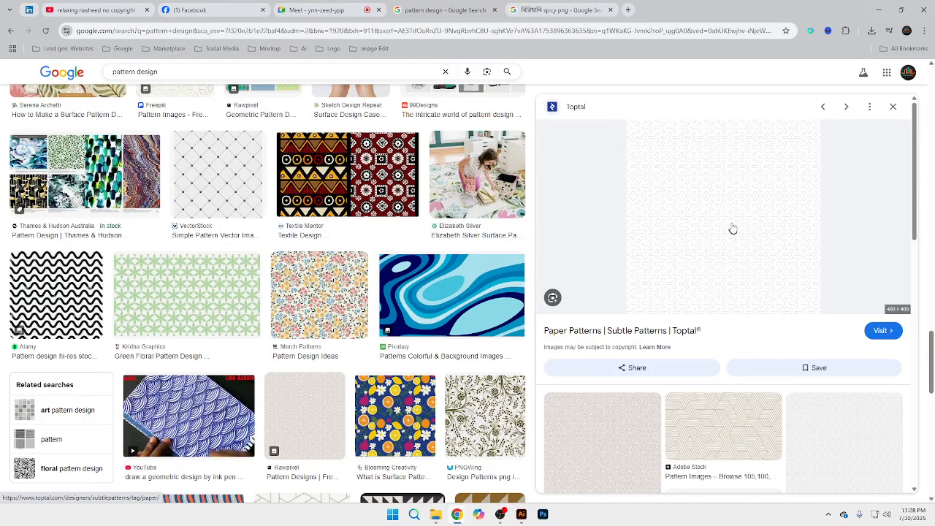
{"action": "scroll", "coordinate": [733, 229], "scroll_direction": "down", "scroll_amount": 2}
{"action": "left_click", "coordinate": [825, 351]}
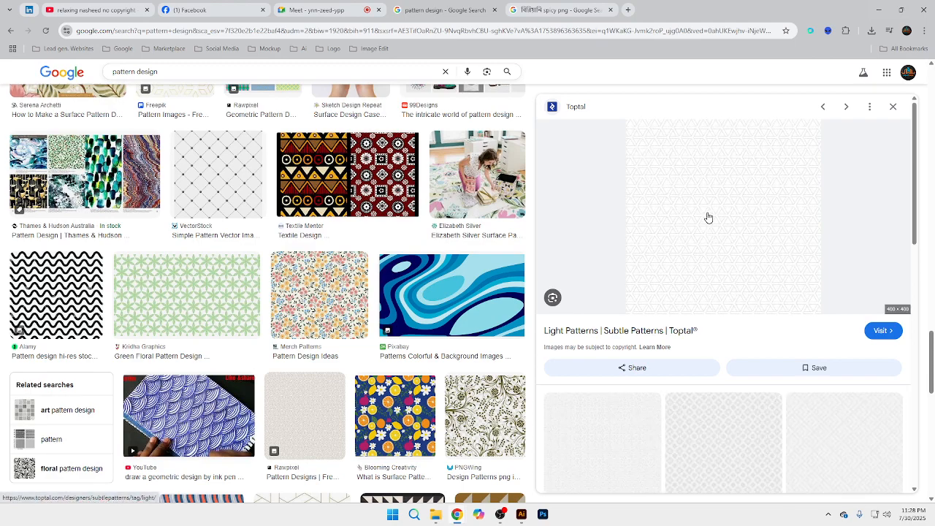
Compare further light patterns among the related images and copy Toptal's light grey interlocking lattice pattern image.
{"action": "scroll", "coordinate": [714, 248], "scroll_direction": "down", "scroll_amount": 3}
{"action": "left_click", "coordinate": [722, 276]}
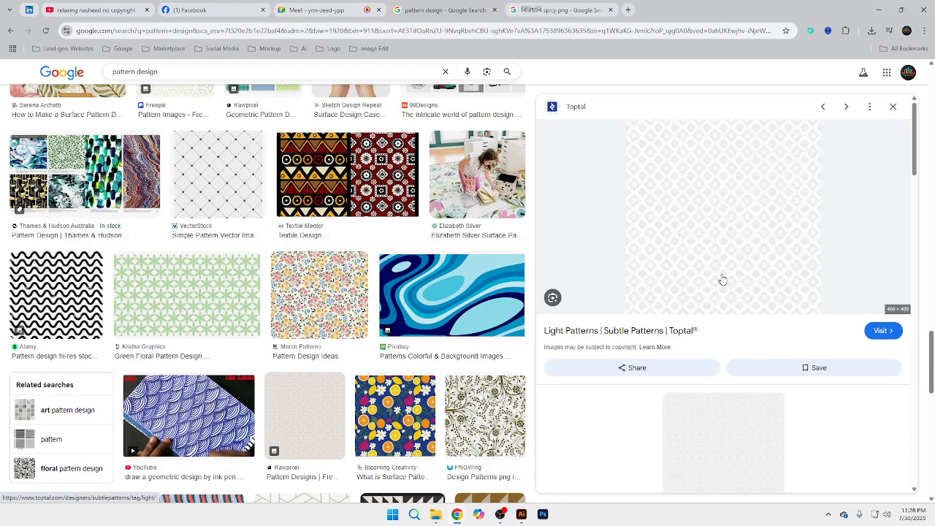
{"action": "scroll", "coordinate": [723, 257], "scroll_direction": "down", "scroll_amount": 3}
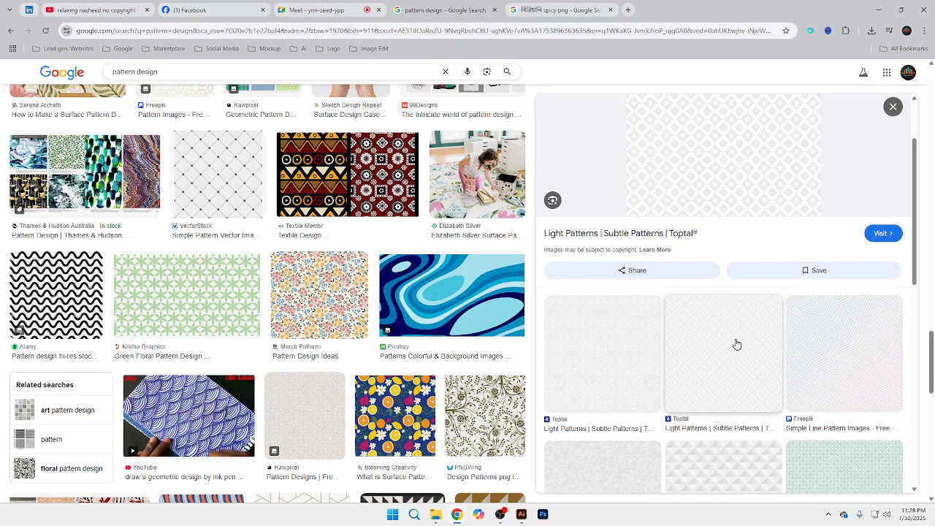
{"action": "left_click", "coordinate": [607, 367]}
{"action": "scroll", "coordinate": [705, 254], "scroll_direction": "down", "scroll_amount": 3}
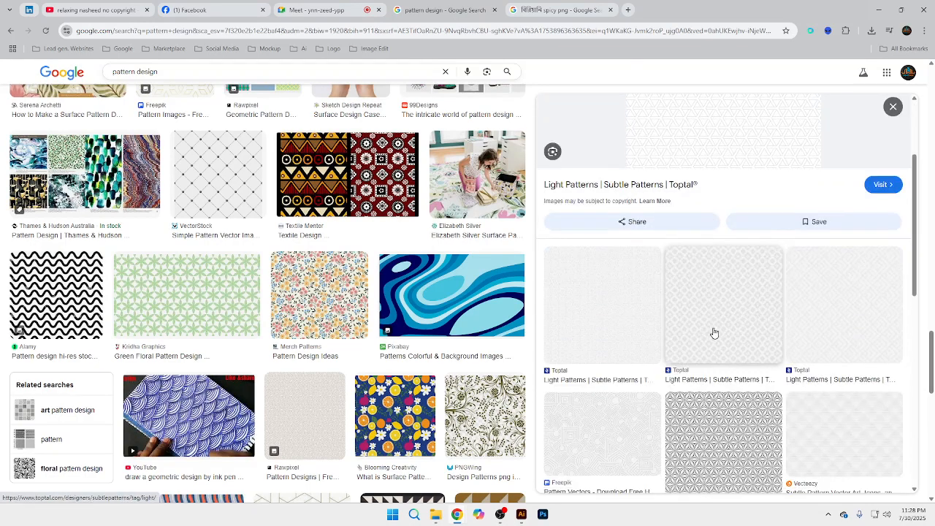
{"action": "left_click", "coordinate": [711, 330]}
{"action": "right_click", "coordinate": [694, 170]}
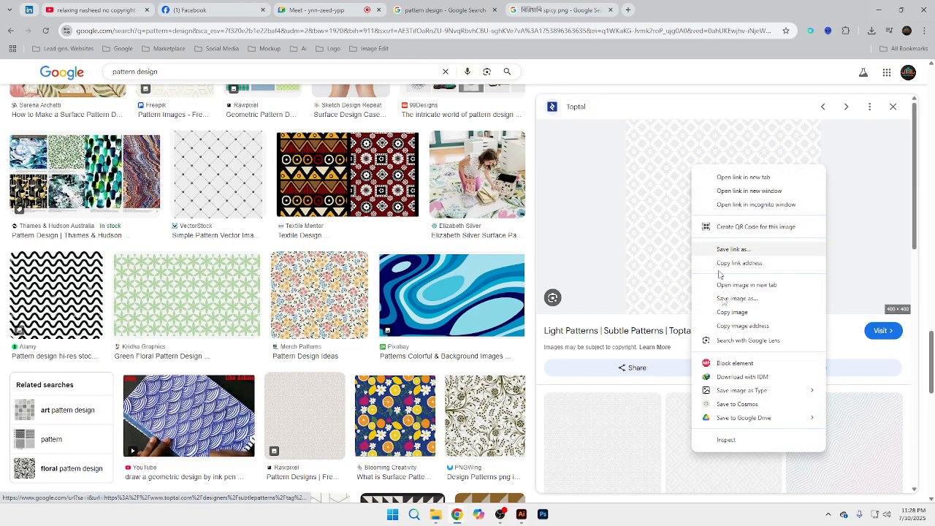
{"action": "left_click", "coordinate": [733, 324]}
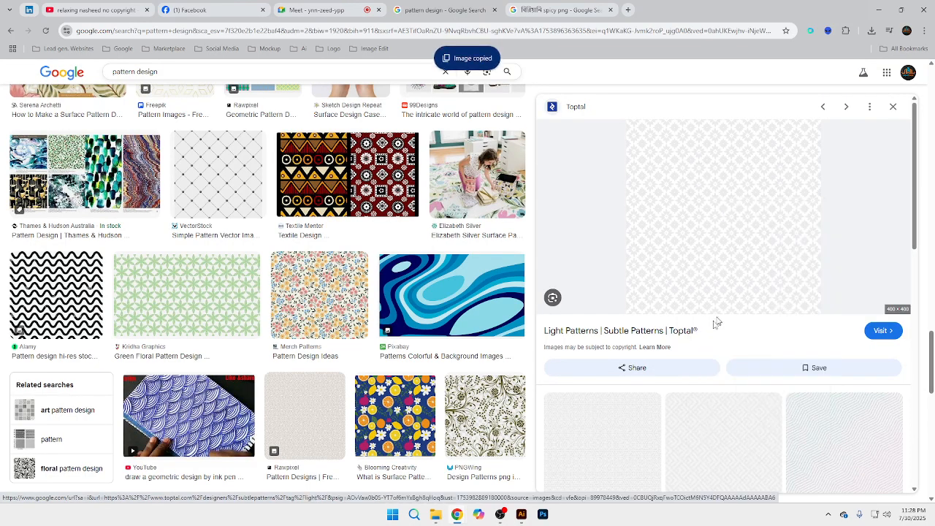
Switch to Illustrator, paste the pattern image, scale it to about 1080 px square over the whole ghee poster, and send it to the back.
{"action": "left_click", "coordinate": [521, 513]}
{"action": "key", "text": "ctrl+v"}
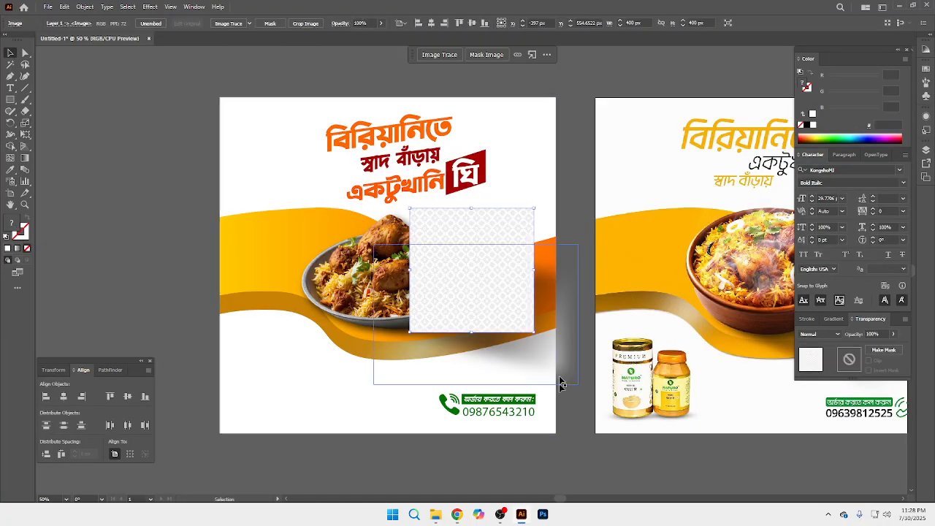
{"action": "left_click_drag", "start_coordinate": [495, 292], "coordinate": [298, 175]}
{"action": "left_click_drag", "start_coordinate": [343, 222], "coordinate": [552, 455]}
{"action": "key", "text": "ctrl+shift+bracketleft"}
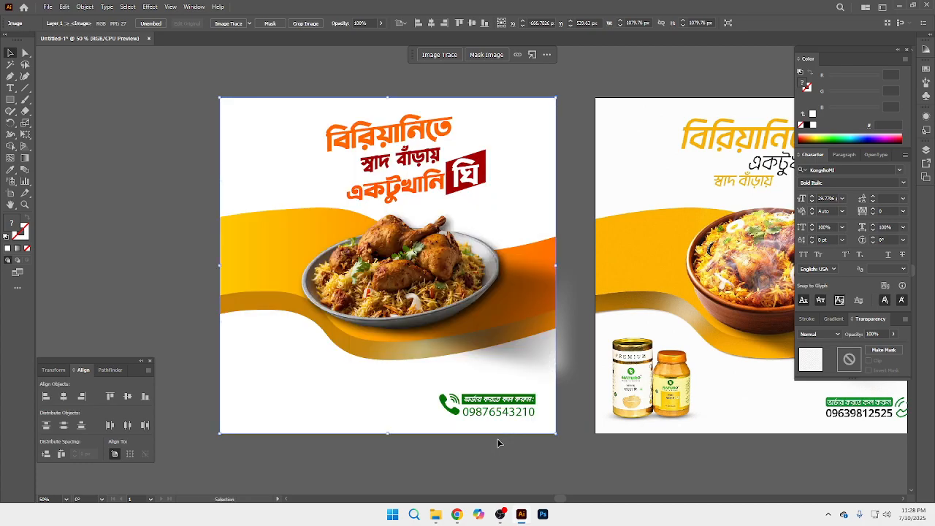
Set the poster's white background square to 50% opacity.
{"action": "left_click", "coordinate": [543, 182]}
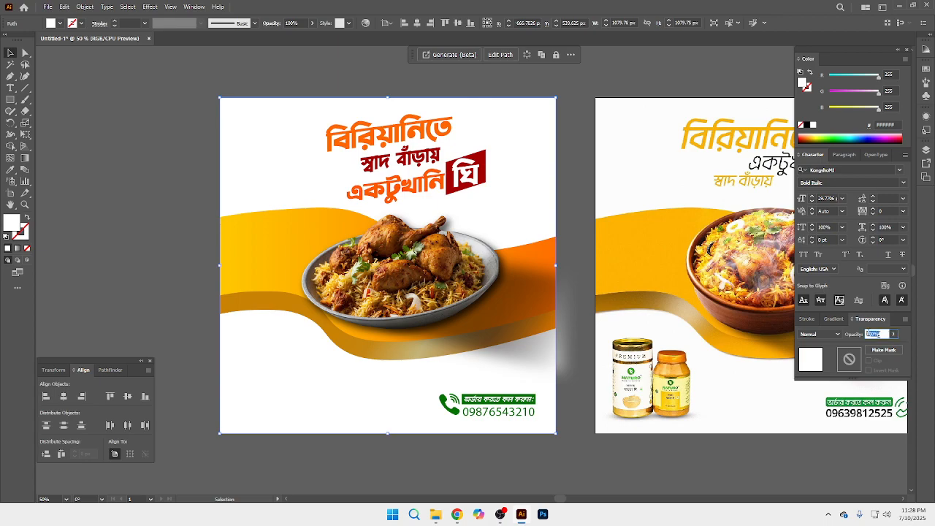
{"action": "type", "text": "50"}
{"action": "key", "text": "Return"}
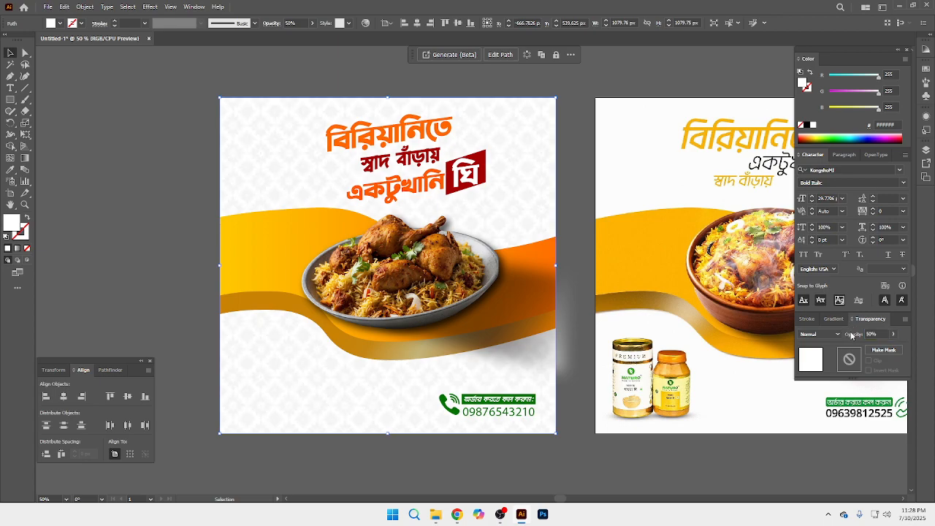
{"action": "left_click", "coordinate": [128, 145]}
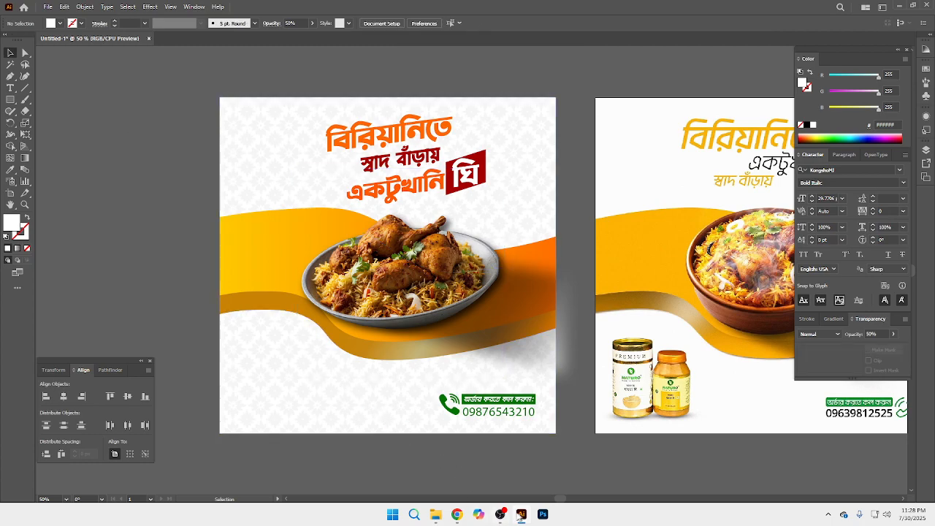
Switch to Chrome and search Google Images for "paper texture".
{"action": "mouse_move", "coordinate": [458, 515]}
{"action": "left_click", "coordinate": [400, 475]}
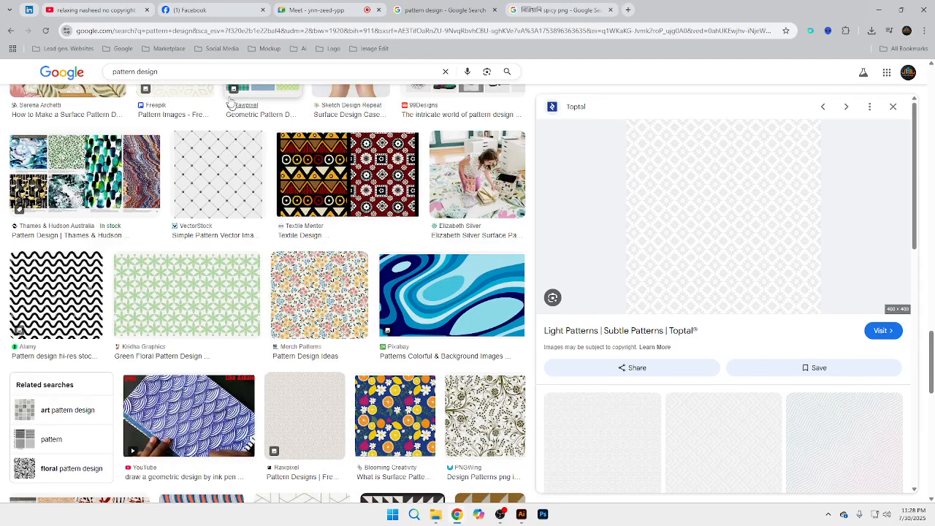
{"action": "triple_click", "coordinate": [170, 73]}
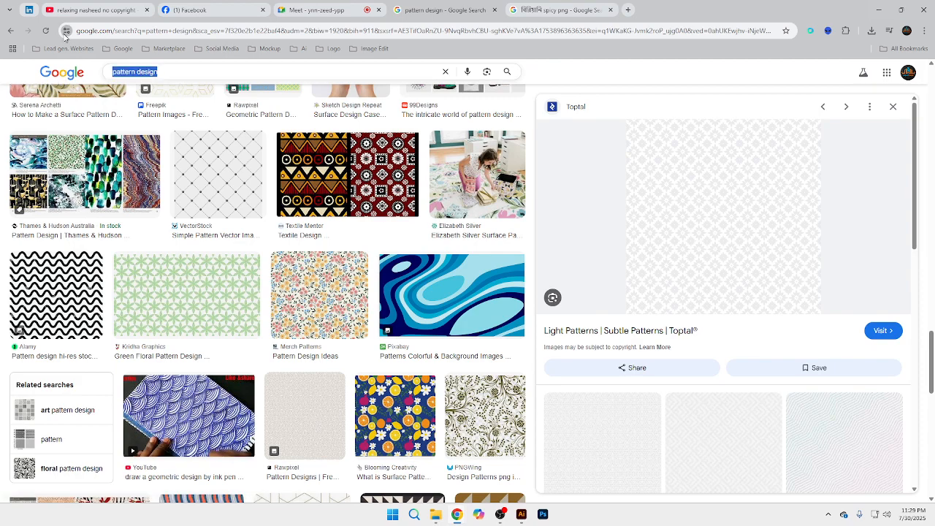
{"action": "type", "text": "paper"}
{"action": "key", "text": "Down"}
{"action": "key", "text": "Return"}
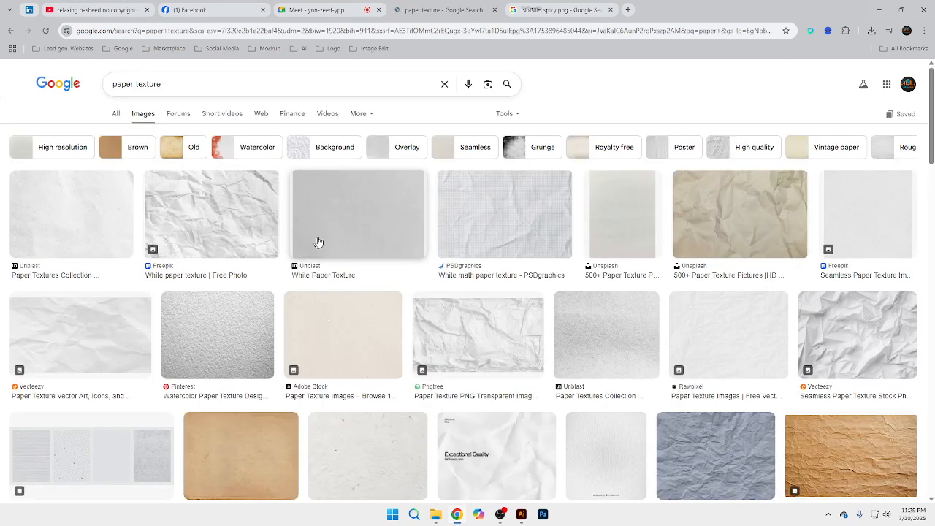
Find Freepik's white paper texture with folds among the results and related images, and copy the image.
{"action": "scroll", "coordinate": [244, 261], "scroll_direction": "down", "scroll_amount": 3}
{"action": "scroll", "coordinate": [331, 302], "scroll_direction": "down", "scroll_amount": 8}
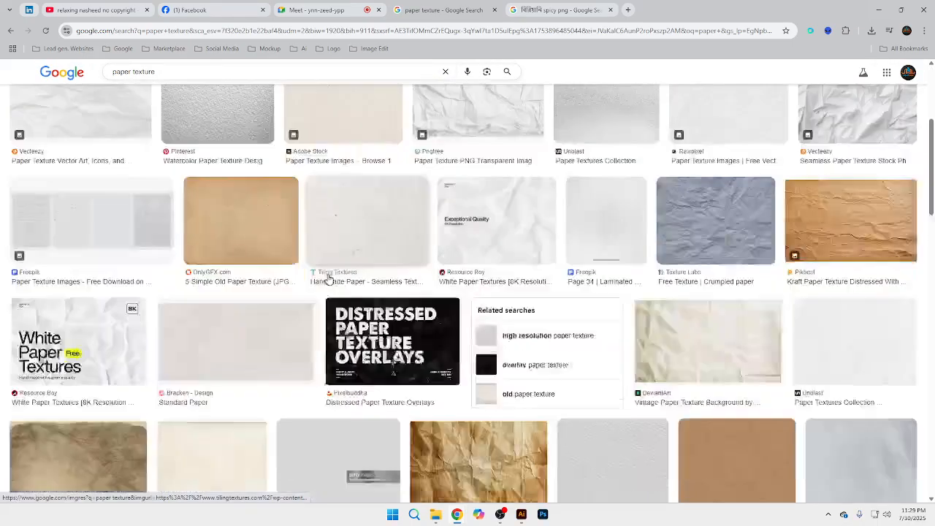
{"action": "scroll", "coordinate": [340, 308], "scroll_direction": "down", "scroll_amount": 4}
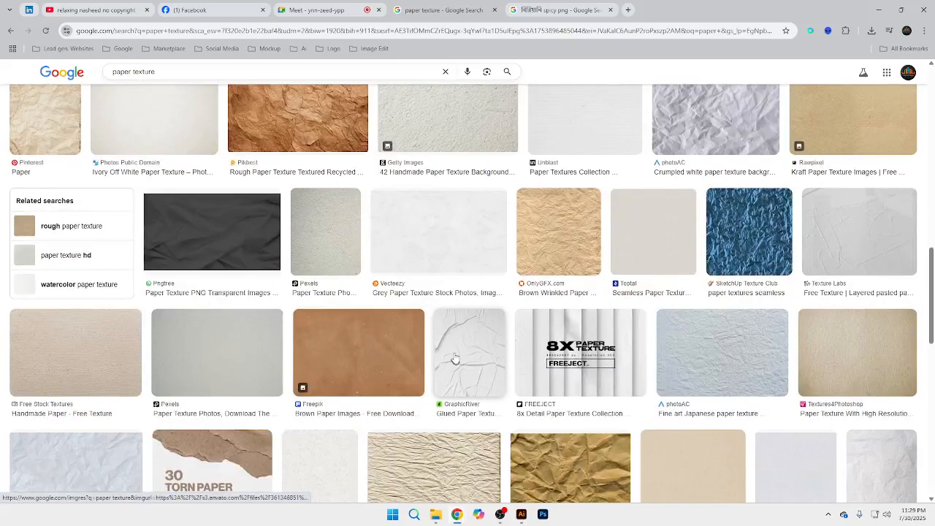
{"action": "left_click", "coordinate": [454, 359]}
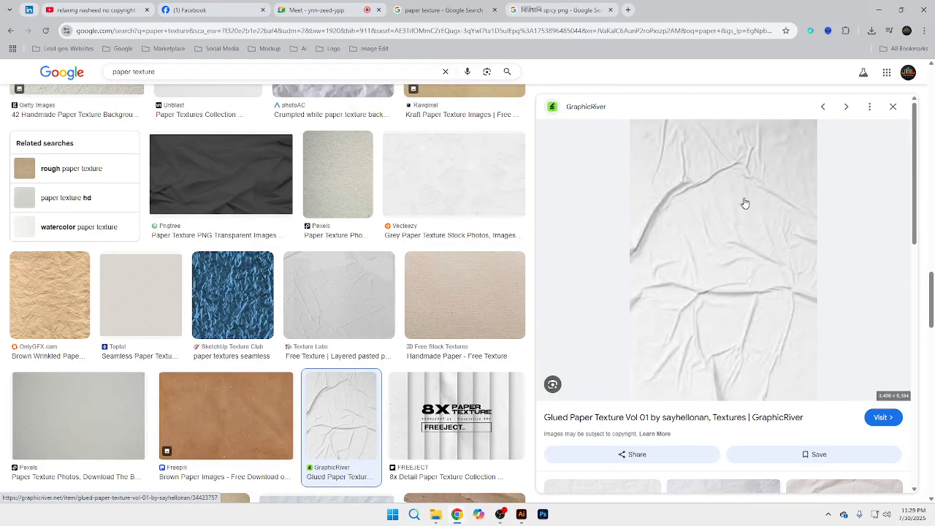
{"action": "scroll", "coordinate": [745, 204], "scroll_direction": "down", "scroll_amount": 7}
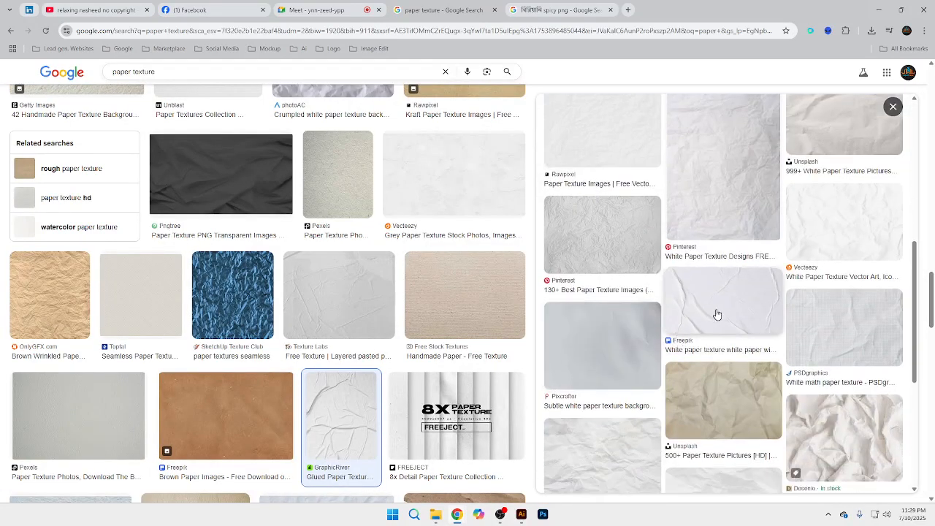
{"action": "left_click", "coordinate": [717, 315]}
{"action": "right_click", "coordinate": [673, 186]}
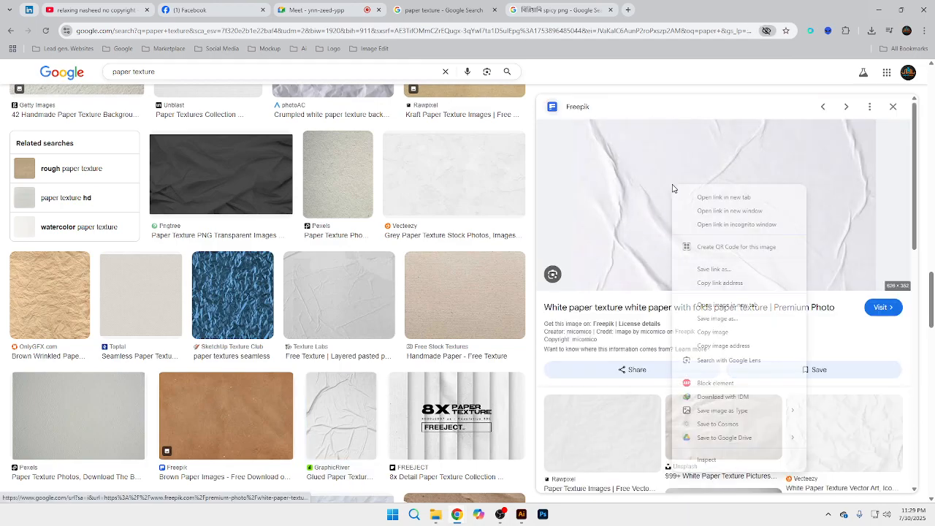
{"action": "left_click", "coordinate": [742, 330]}
Switch to Illustrator, paste the paper texture at the poster's upper-left corner, and enlarge it to about 1917 by 1078 px to cover the poster.
{"action": "left_click", "coordinate": [520, 513]}
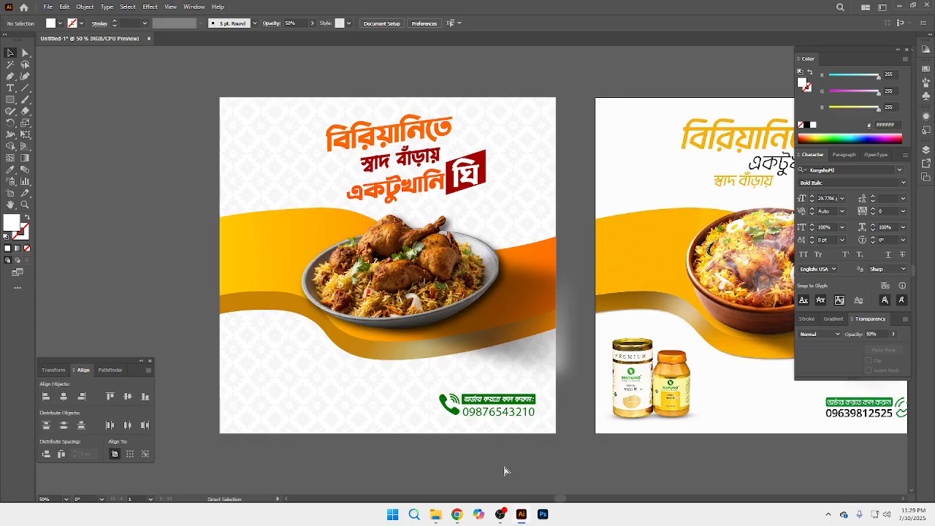
{"action": "key", "text": "ctrl+v"}
{"action": "mouse_move", "coordinate": [528, 273]}
{"action": "left_mouse_down"}
{"action": "mouse_move", "coordinate": [376, 202]}
{"action": "mouse_move", "coordinate": [371, 159]}
{"action": "left_mouse_up"}
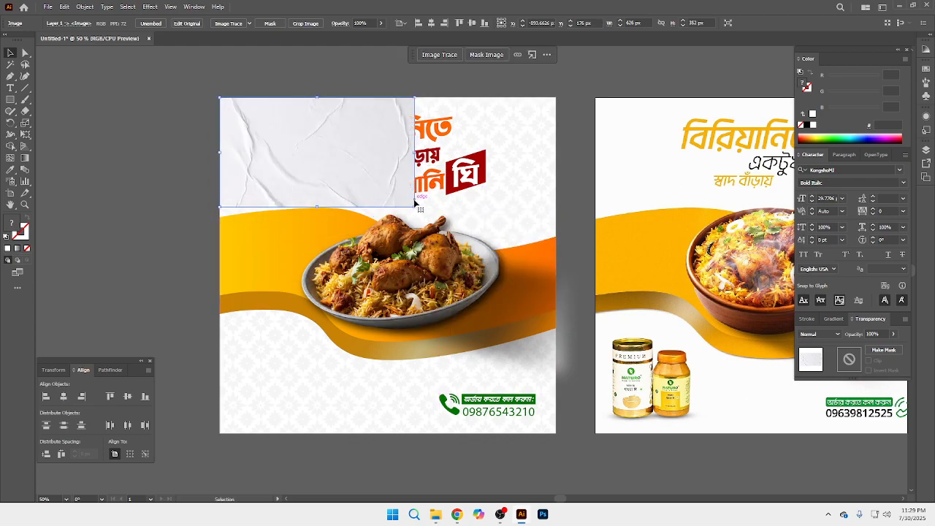
{"action": "mouse_move", "coordinate": [413, 208]}
{"action": "left_mouse_down"}
{"action": "mouse_move", "coordinate": [548, 301]}
{"action": "mouse_move", "coordinate": [567, 351]}
{"action": "mouse_move", "coordinate": [816, 434]}
{"action": "left_mouse_up"}
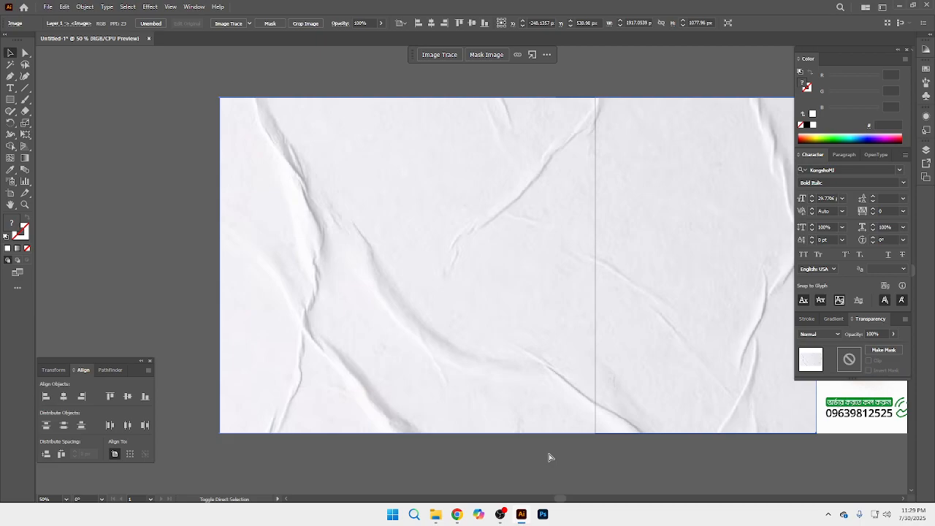
Undo sending the paper texture to the back and set its blending mode to Multiply.
{"action": "key", "text": "ctrl+shift+bracketleft"}
{"action": "key", "text": "ctrl+z"}
{"action": "left_click", "coordinate": [817, 335]}
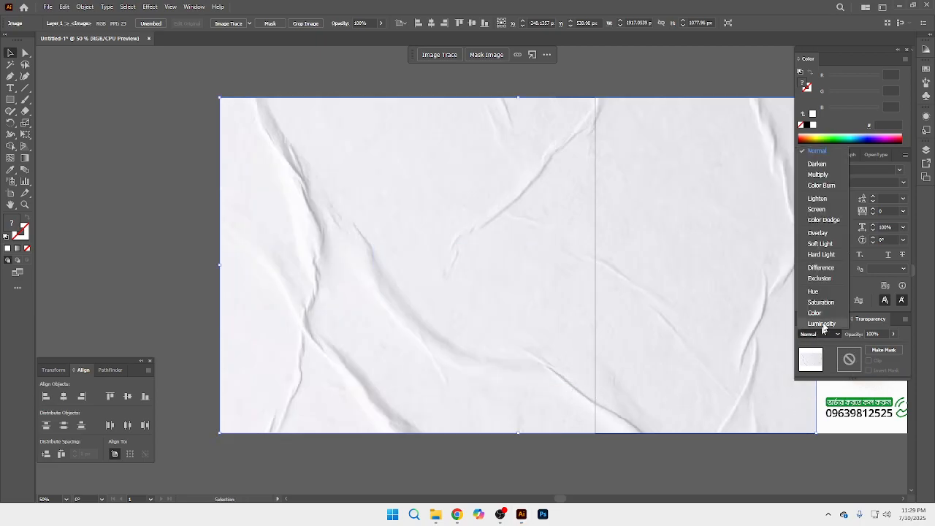
{"action": "left_click", "coordinate": [813, 173]}
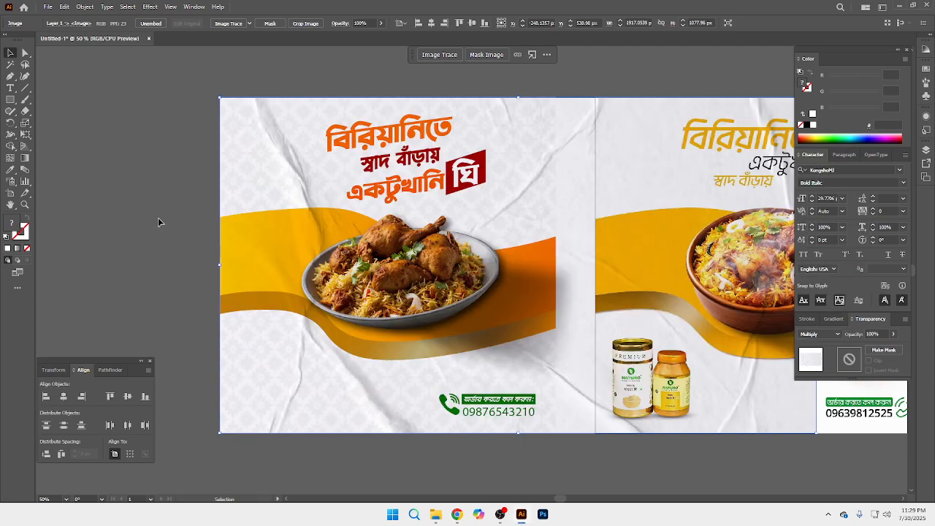
{"action": "left_click", "coordinate": [161, 176]}
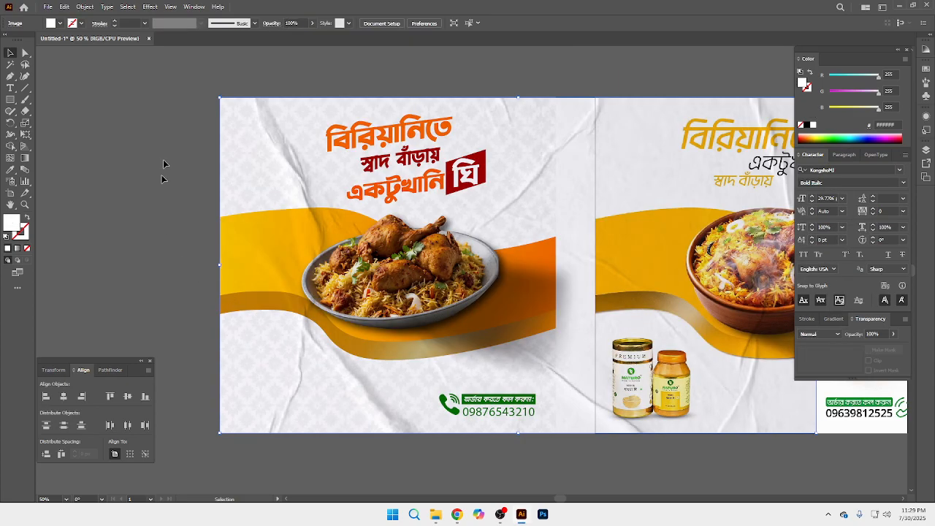
Select the paper texture together with the poster's background layers and send them behind the poster artwork.
{"action": "left_click_drag", "start_coordinate": [202, 77], "coordinate": [280, 134]}
{"action": "key", "text": "ctrl+7"}
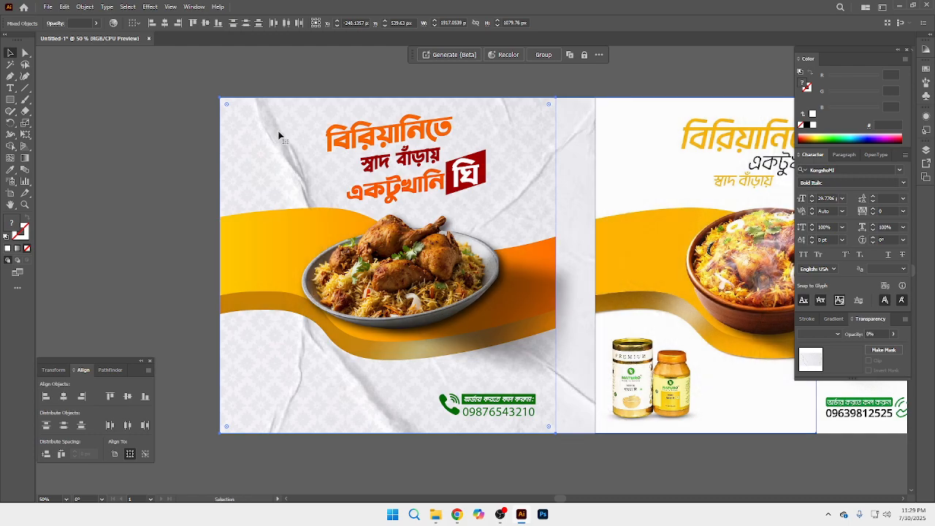
{"action": "left_click", "coordinate": [176, 149]}
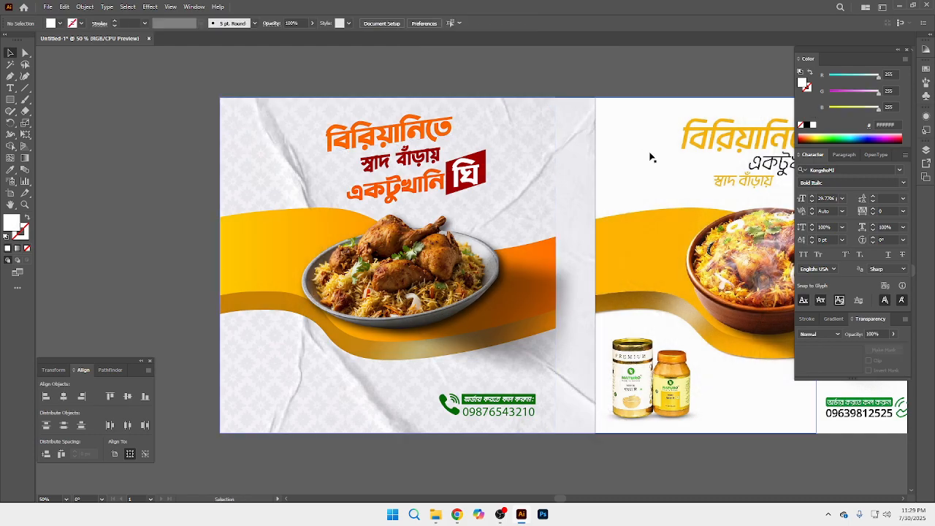
Lower the paper texture's opacity to 20% and delete the texture from the poster.
{"action": "left_click", "coordinate": [576, 146]}
{"action": "left_click", "coordinate": [870, 333]}
{"action": "type", "text": "20"}
{"action": "key", "text": "Return"}
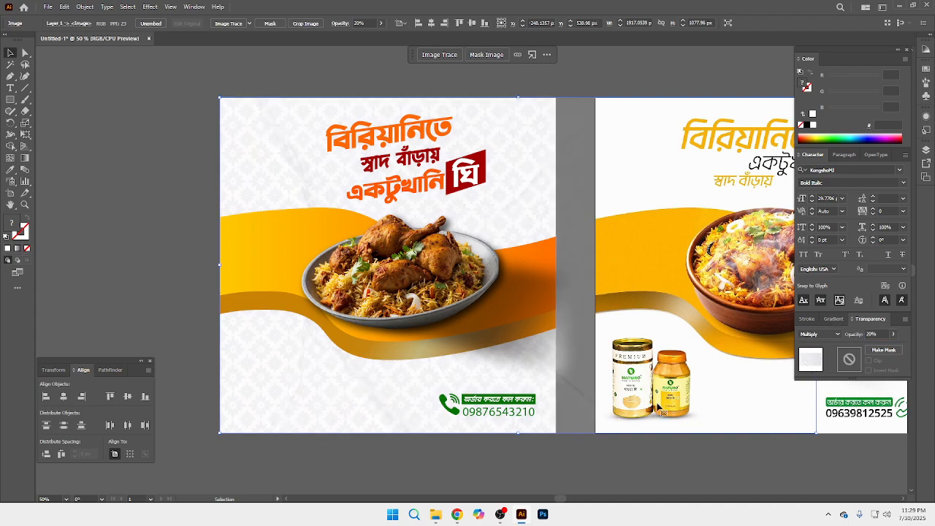
{"action": "left_click", "coordinate": [569, 429]}
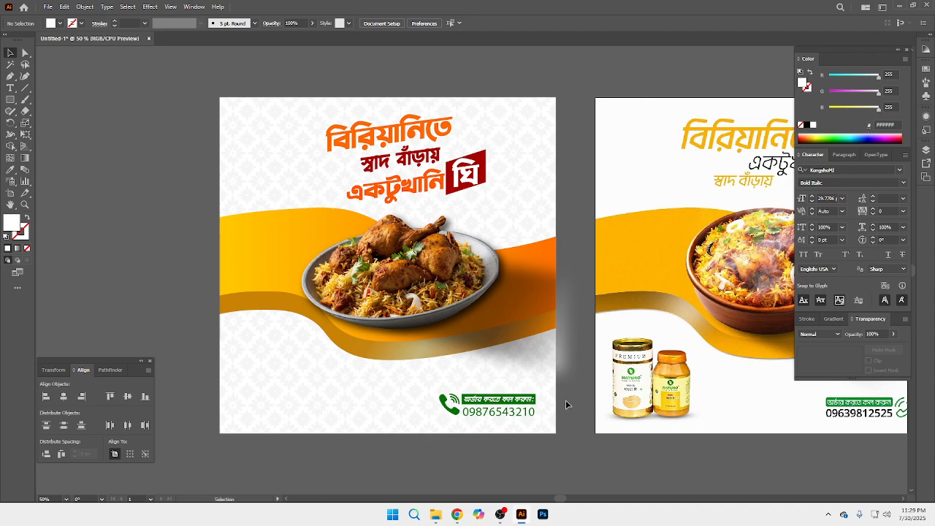
Try a higher opacity for the white overlay covering the poster's background pattern.
{"action": "scroll", "coordinate": [507, 399], "scroll_direction": "down", "scroll_amount": 1}
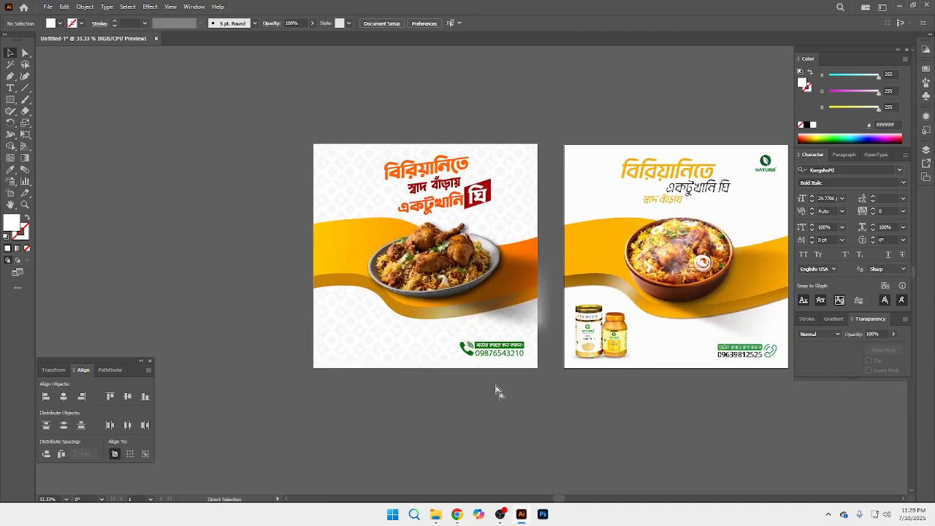
{"action": "scroll", "coordinate": [450, 294], "scroll_direction": "up", "scroll_amount": 1}
{"action": "left_click_drag", "start_coordinate": [451, 295], "coordinate": [463, 323]}
{"action": "left_click", "coordinate": [355, 379]}
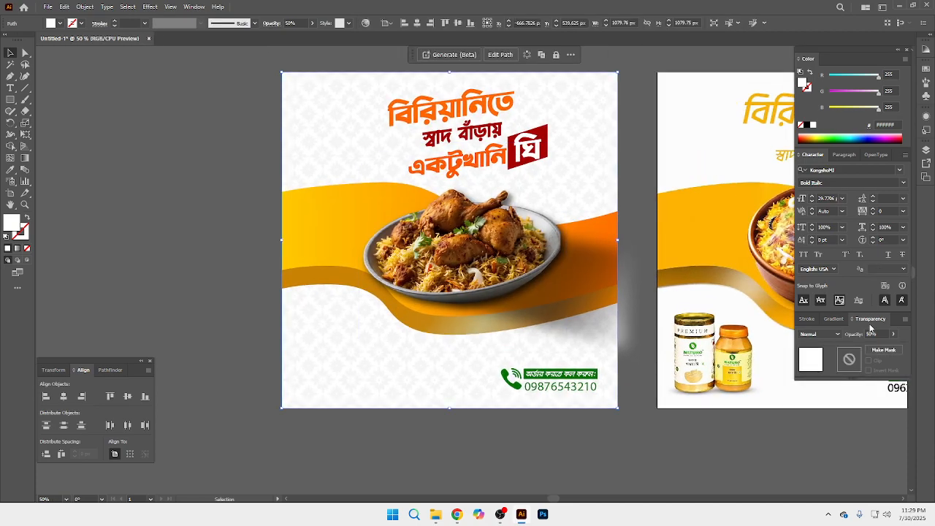
{"action": "left_click", "coordinate": [880, 330]}
{"action": "key", "text": "Return"}
{"action": "left_click", "coordinate": [860, 334]}
{"action": "left_click", "coordinate": [224, 187]}
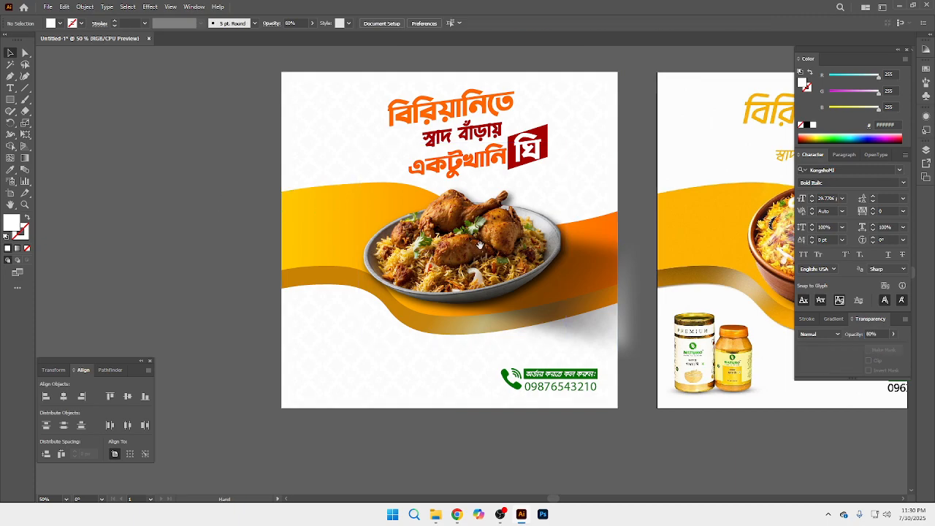
Set the opacity of the white overlay above the poster's background pattern to 65%.
{"action": "left_click_drag", "start_coordinate": [481, 247], "coordinate": [424, 255]}
{"action": "left_click", "coordinate": [426, 255]}
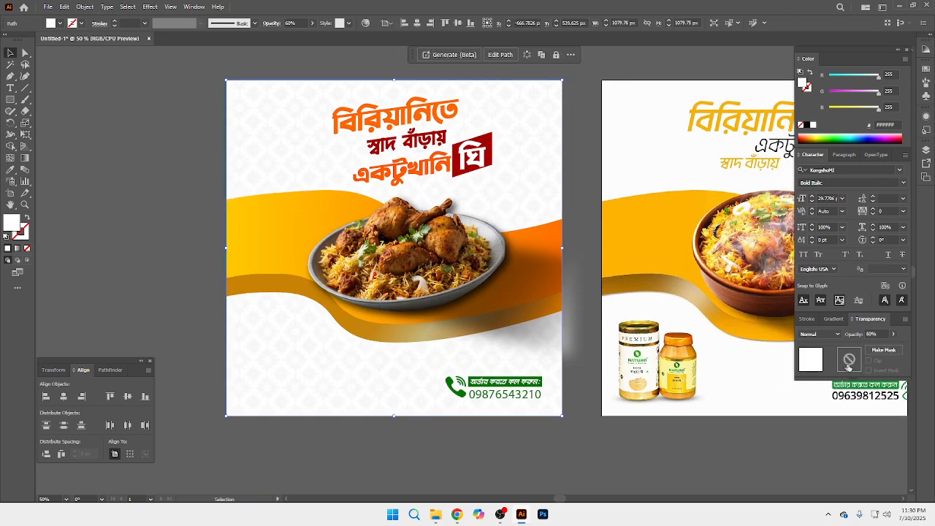
{"action": "left_click", "coordinate": [872, 335]}
{"action": "type", "text": "65"}
{"action": "key", "text": "Return"}
{"action": "left_click", "coordinate": [90, 171]}
{"action": "scroll", "coordinate": [344, 285], "scroll_direction": "right", "scroll_amount": 1}
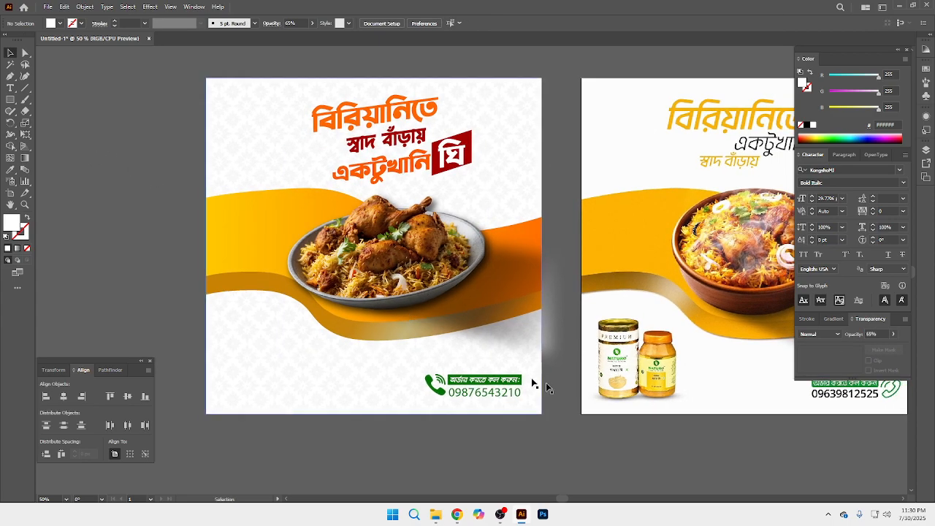
Switch to the paper texture search in Chrome and search Google Images for "ghee png" instead.
{"action": "mouse_move", "coordinate": [459, 518]}
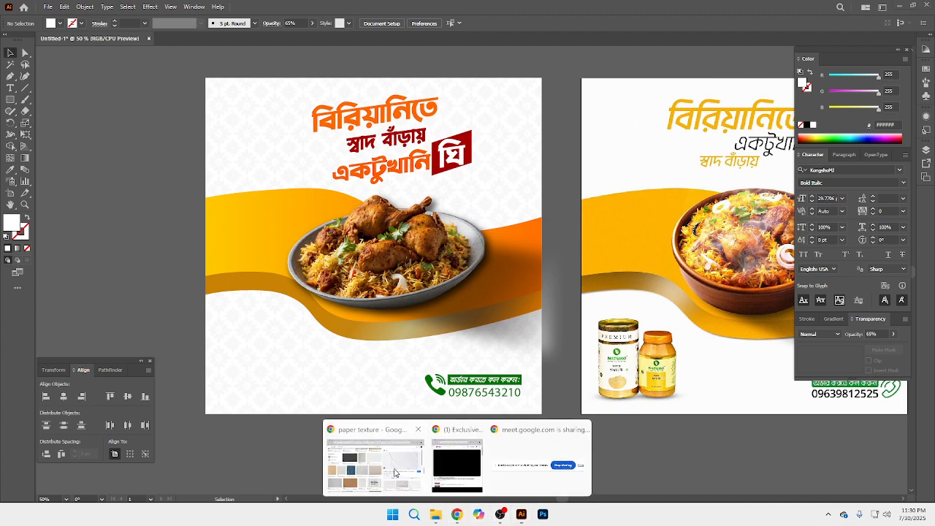
{"action": "left_click", "coordinate": [366, 453]}
{"action": "key", "text": "ctrl+a"}
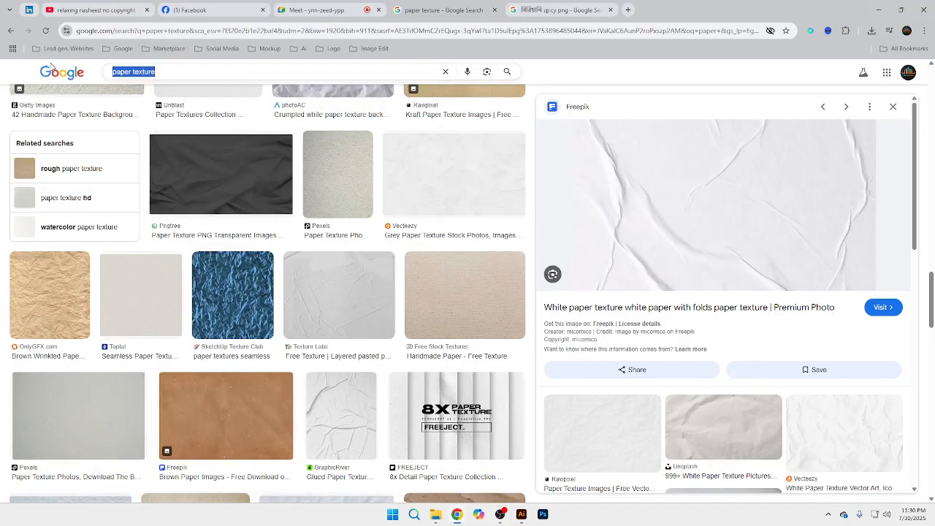
{"action": "key", "text": "BackSpace"}
{"action": "type", "text": "ghee"}
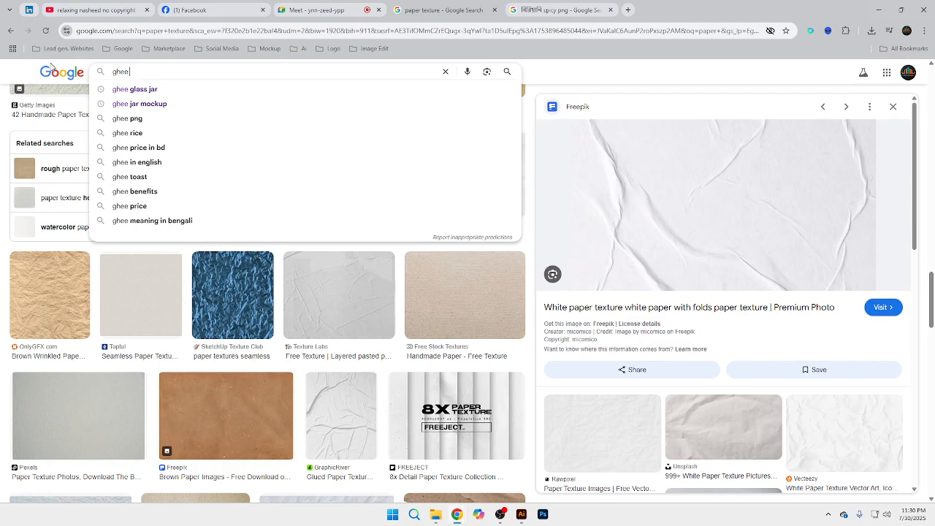
{"action": "type", "text": " png"}
{"action": "key", "text": "Return"}
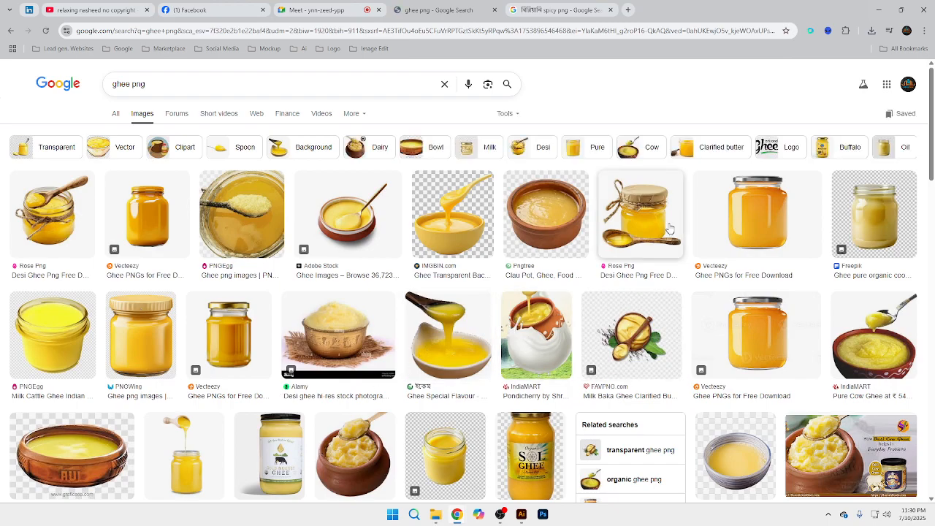
Compare ghee jar images among the results and copy PNGitem's 4th & Heart turmeric ghee jar image.
{"action": "scroll", "coordinate": [657, 338], "scroll_direction": "down", "scroll_amount": 3}
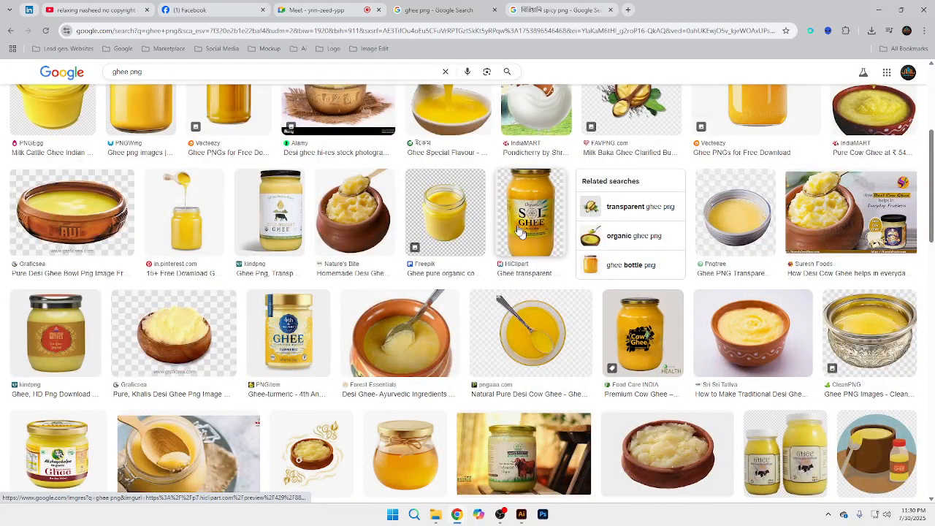
{"action": "left_click", "coordinate": [531, 231]}
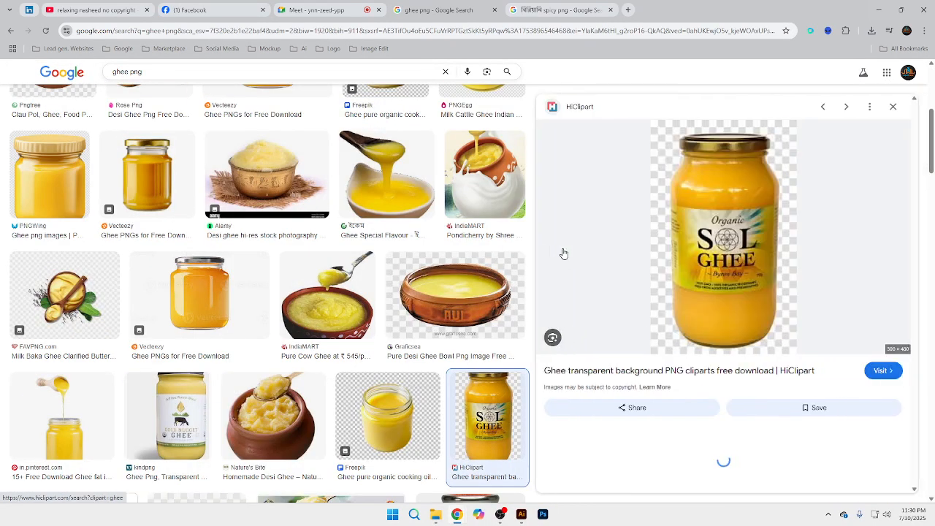
{"action": "scroll", "coordinate": [349, 363], "scroll_direction": "down", "scroll_amount": 3}
{"action": "left_click", "coordinate": [201, 230]}
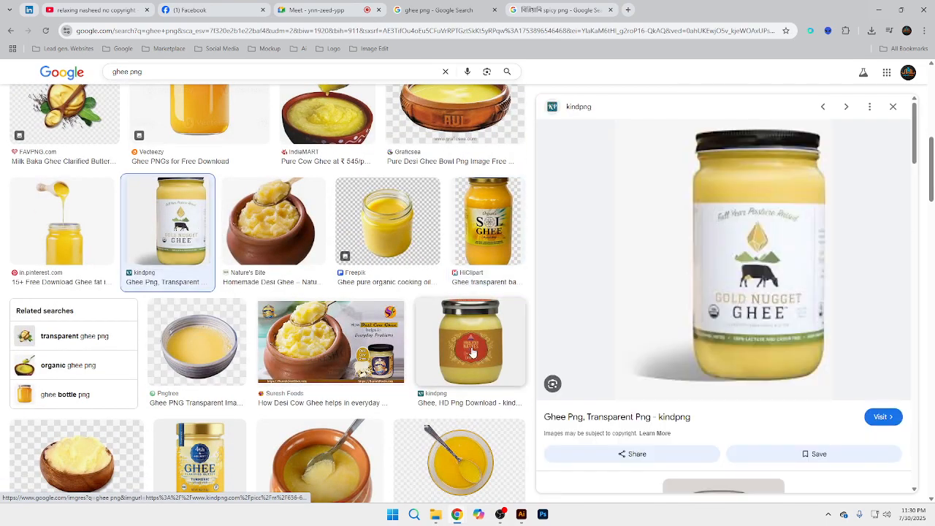
{"action": "left_click", "coordinate": [208, 449]}
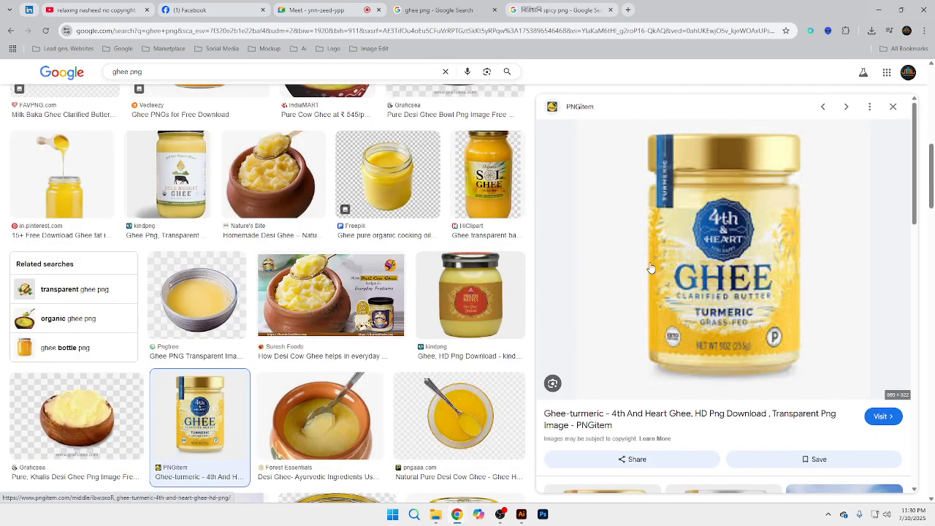
{"action": "scroll", "coordinate": [652, 261], "scroll_direction": "down", "scroll_amount": 2}
{"action": "scroll", "coordinate": [647, 234], "scroll_direction": "up", "scroll_amount": 2}
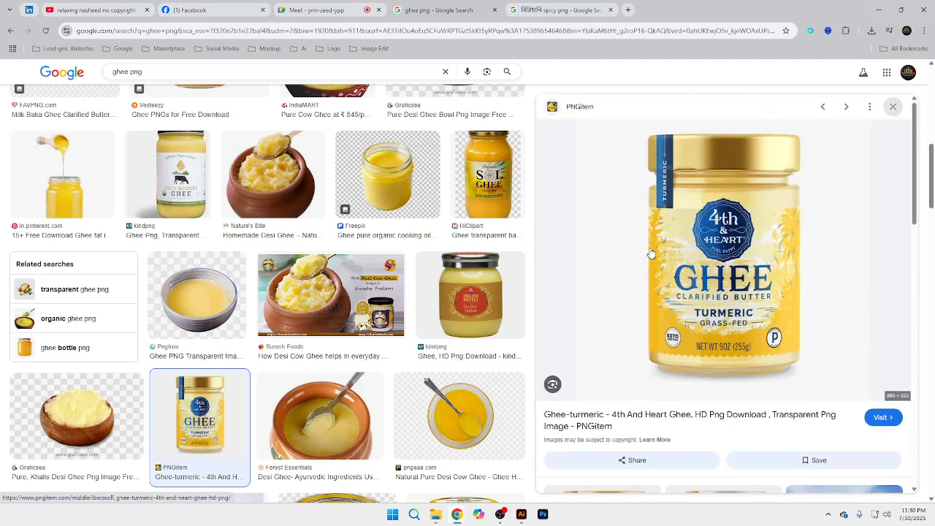
{"action": "right_click", "coordinate": [642, 212]}
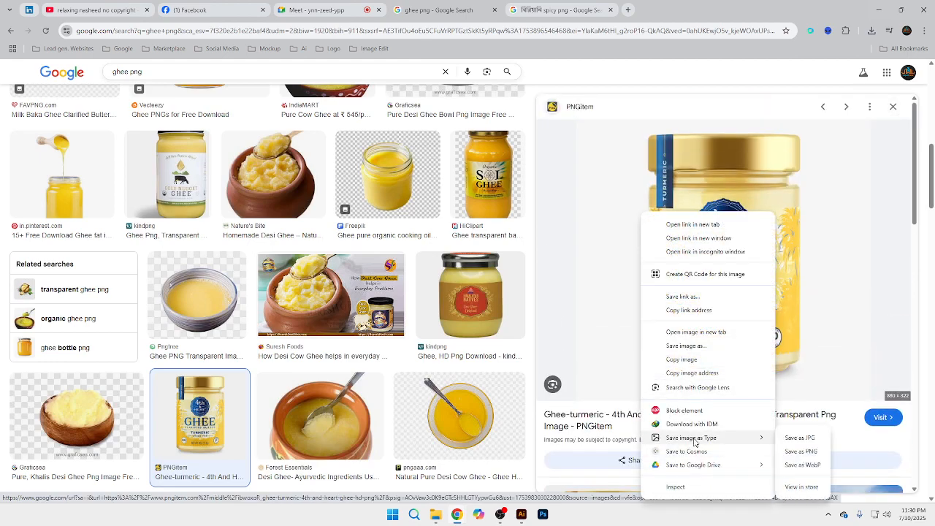
{"action": "left_click", "coordinate": [676, 361]}
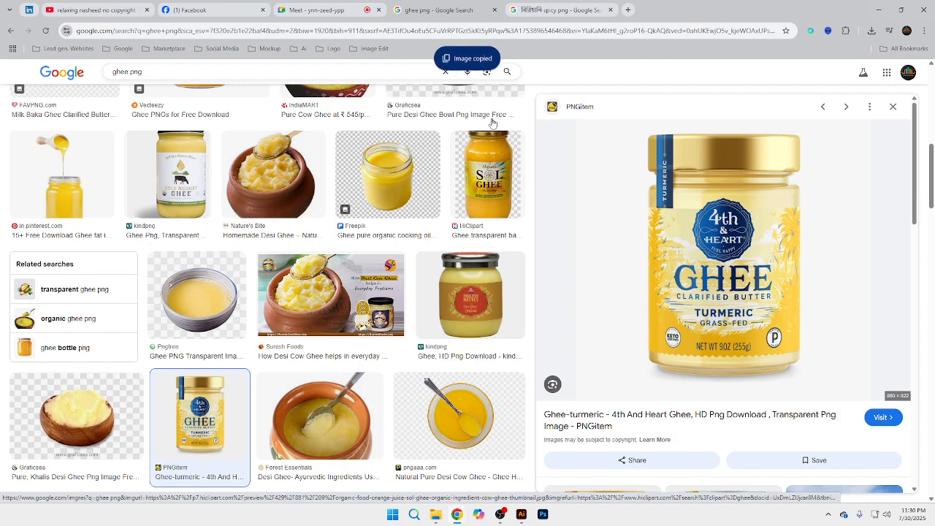
Open the bookmarked Photoroom Background Remover and remove the background from the copied ghee jar image.
{"action": "left_click", "coordinate": [374, 49]}
{"action": "left_click", "coordinate": [380, 94]}
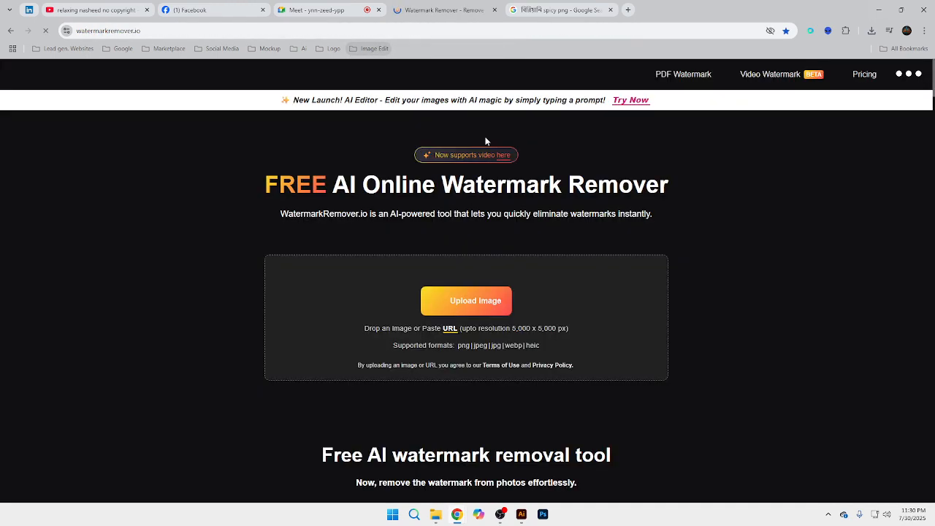
{"action": "left_click", "coordinate": [380, 49]}
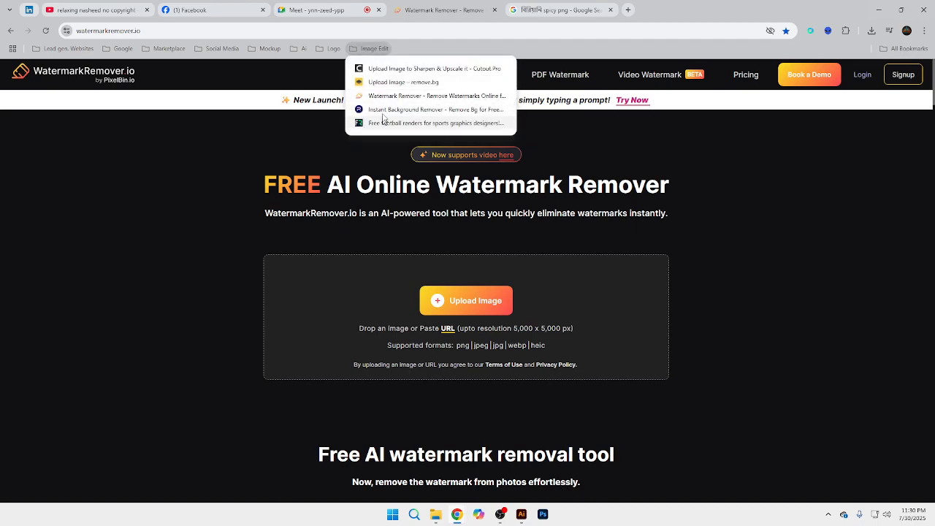
{"action": "left_click", "coordinate": [382, 109]}
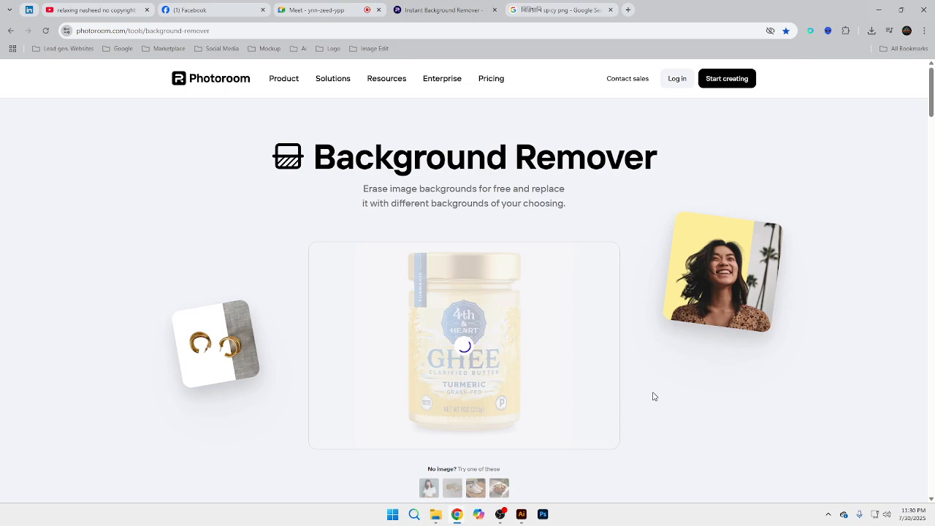
{"action": "left_click", "coordinate": [406, 345]}
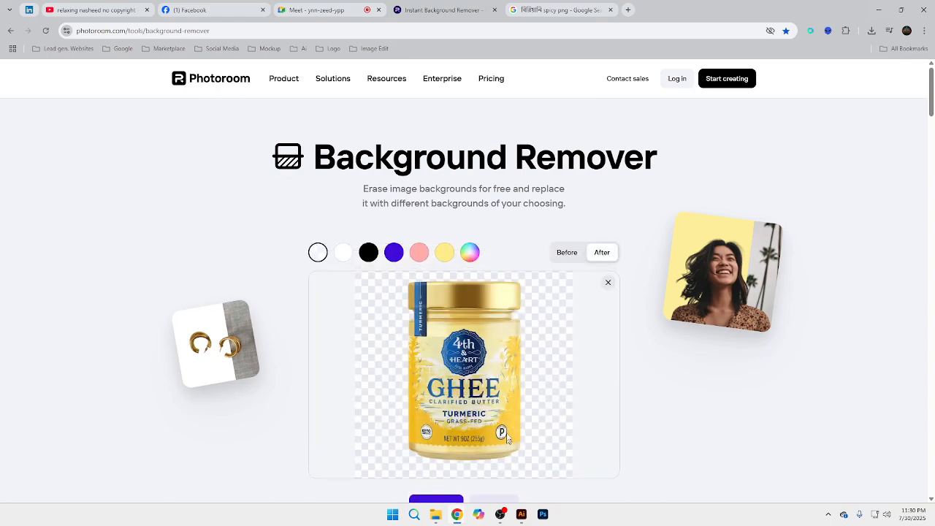
Download the cut-out ghee jar from Photoroom and place the file into the Illustrator poster document.
{"action": "scroll", "coordinate": [506, 443], "scroll_direction": "down", "scroll_amount": 2}
{"action": "left_click", "coordinate": [492, 359]}
{"action": "left_click", "coordinate": [503, 388]}
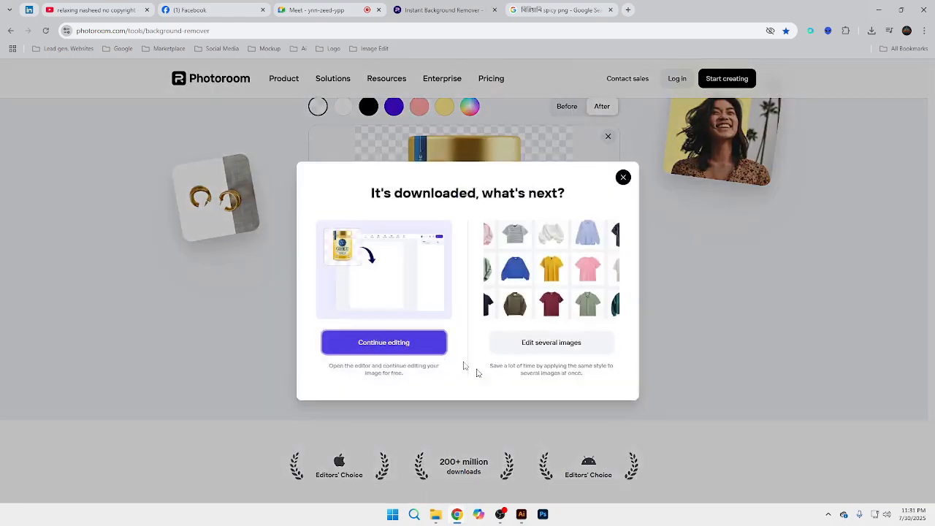
{"action": "left_click", "coordinate": [383, 246]}
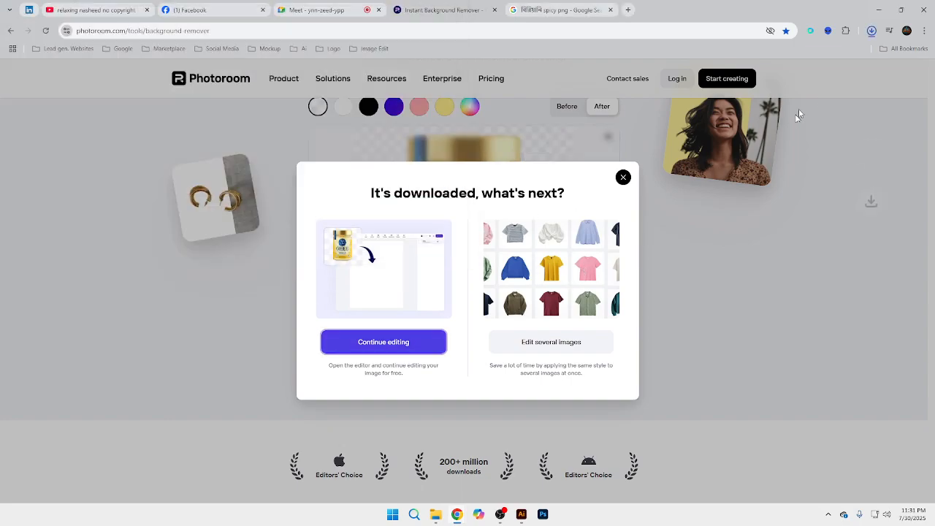
{"action": "left_click_drag", "start_coordinate": [790, 56], "coordinate": [421, 375]}
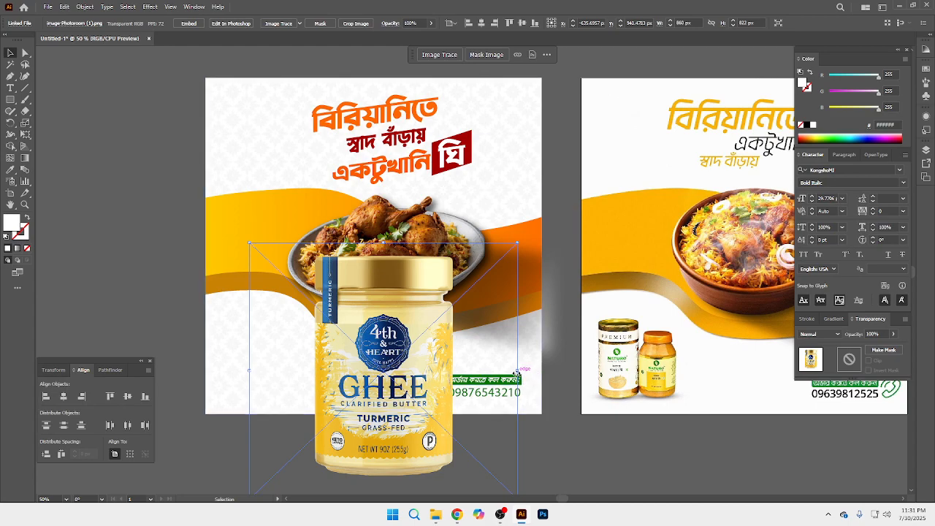
Shrink the ghee jar into the poster's lower-left corner below the orange ribbon and embed the image.
{"action": "left_click_drag", "start_coordinate": [515, 372], "coordinate": [254, 367]}
{"action": "left_click_drag", "start_coordinate": [252, 330], "coordinate": [253, 320]}
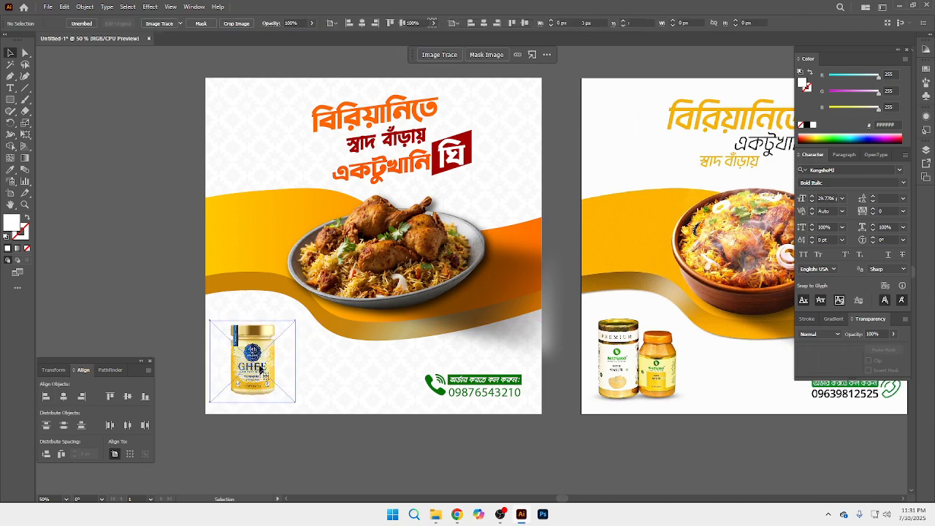
{"action": "left_click", "coordinate": [197, 22]}
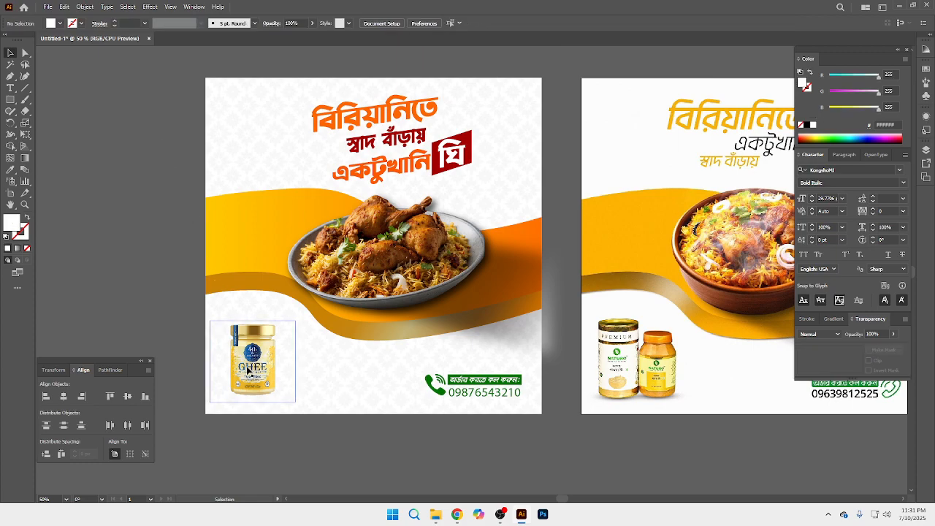
Tilt the ghee jar slightly counterclockwise and adjust its position in the poster's lower-left corner.
{"action": "left_click_drag", "start_coordinate": [290, 323], "coordinate": [284, 314]}
{"action": "left_click_drag", "start_coordinate": [257, 361], "coordinate": [261, 350]}
{"action": "mouse_move", "coordinate": [265, 389]}
{"action": "left_mouse_down"}
{"action": "mouse_move", "coordinate": [268, 405]}
{"action": "mouse_move", "coordinate": [270, 393]}
{"action": "left_mouse_up"}
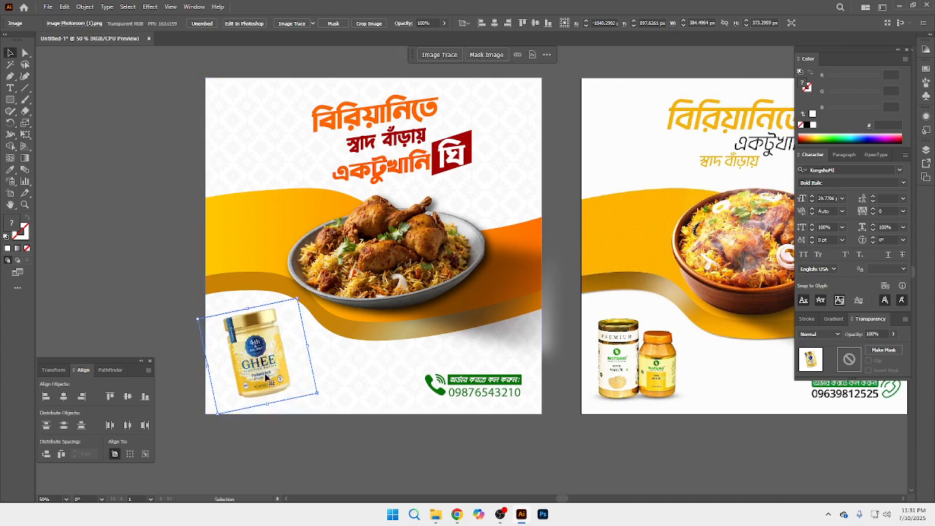
{"action": "left_click", "coordinate": [276, 449]}
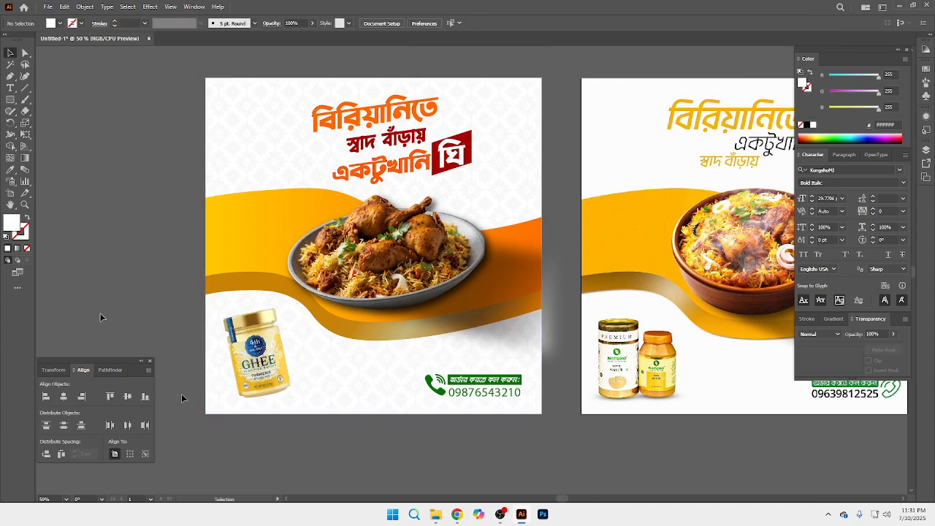
Draw a flat ellipse about 178 by 13 px beneath the ghee jar and fill it with a black-to-white linear gradient.
{"action": "left_click_drag", "start_coordinate": [10, 100], "coordinate": [56, 133]}
{"action": "left_click_drag", "start_coordinate": [16, 103], "coordinate": [49, 125]}
{"action": "left_click_drag", "start_coordinate": [239, 395], "coordinate": [297, 401]}
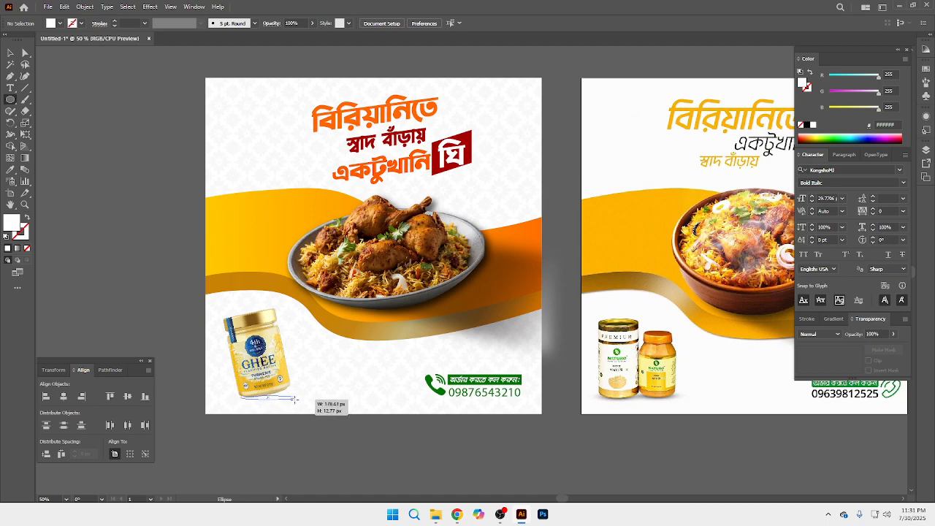
{"action": "left_click", "coordinate": [834, 320]}
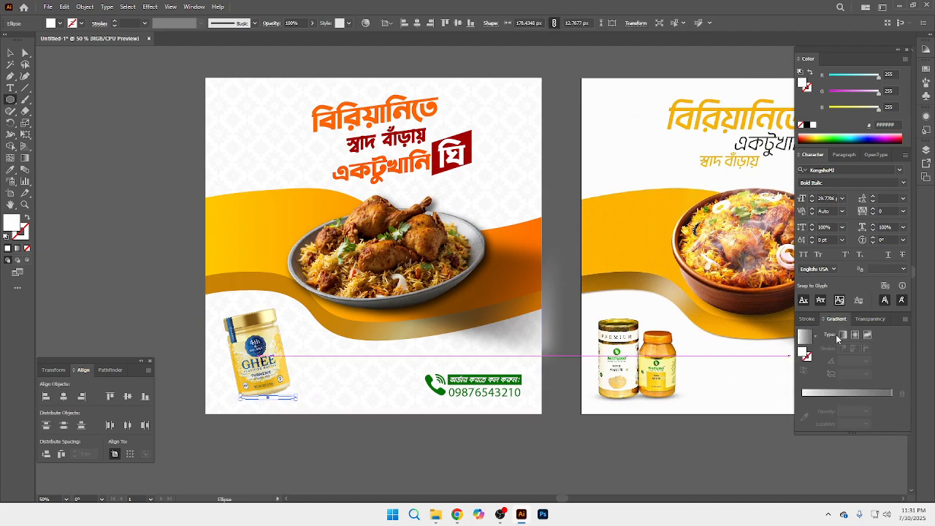
{"action": "left_click", "coordinate": [811, 336]}
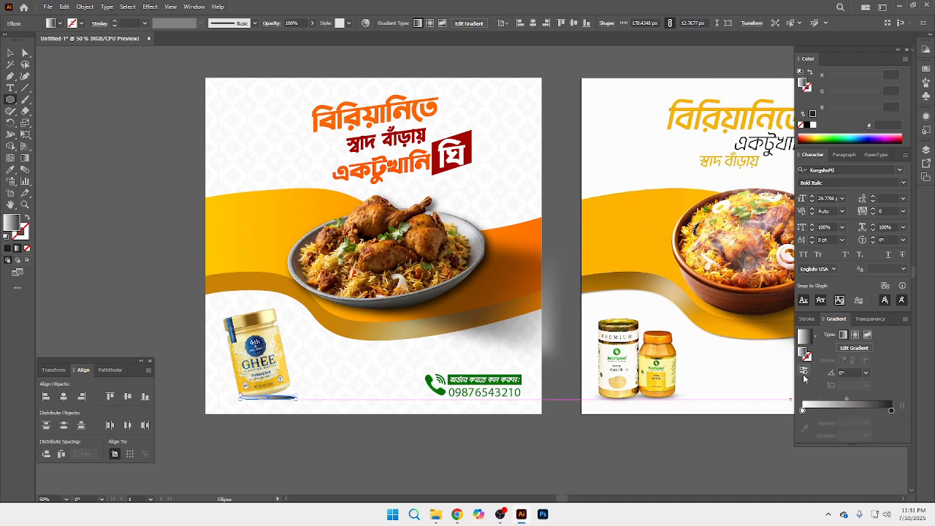
{"action": "left_click", "coordinate": [804, 372]}
Apply a Gaussian Blur with a radius of about 21.7 pixels to the flat ellipse beneath the ghee jar.
{"action": "left_click", "coordinate": [11, 53]}
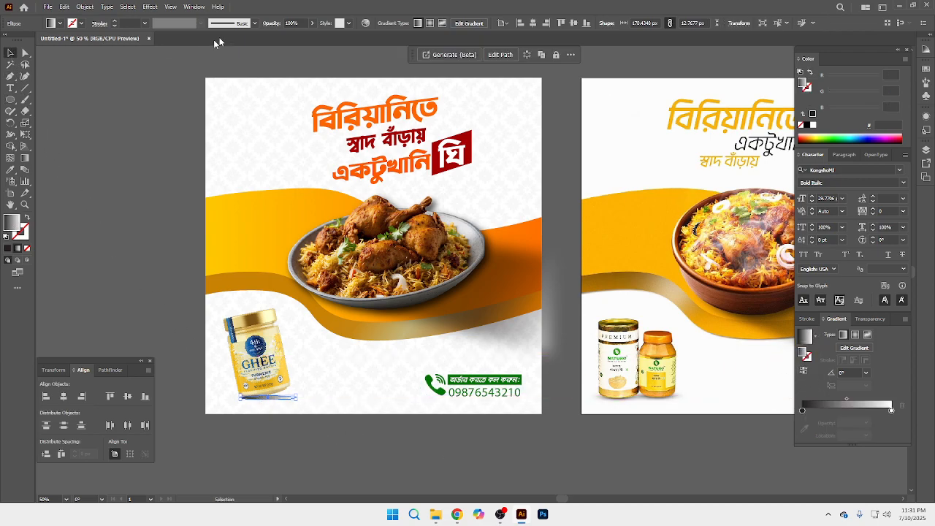
{"action": "left_click", "coordinate": [153, 6]}
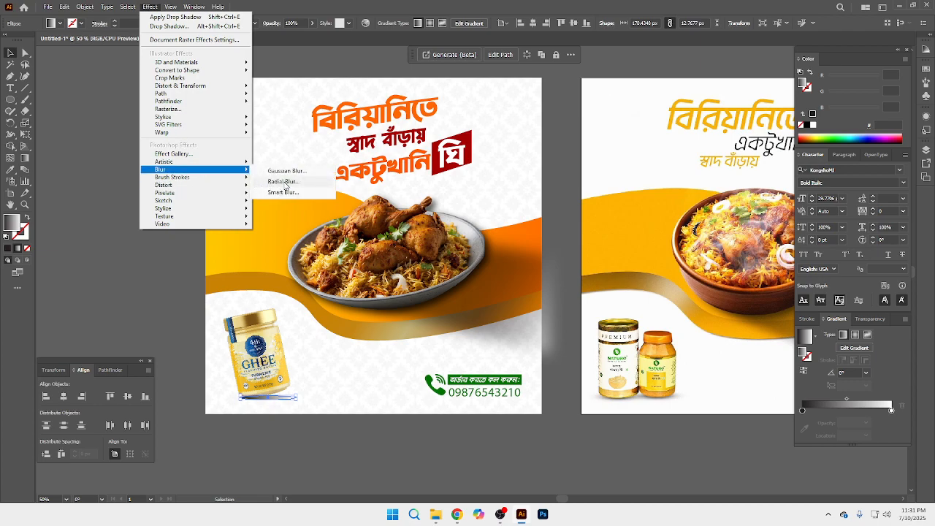
{"action": "left_click", "coordinate": [288, 170]}
{"action": "left_click_drag", "start_coordinate": [636, 352], "coordinate": [638, 353]}
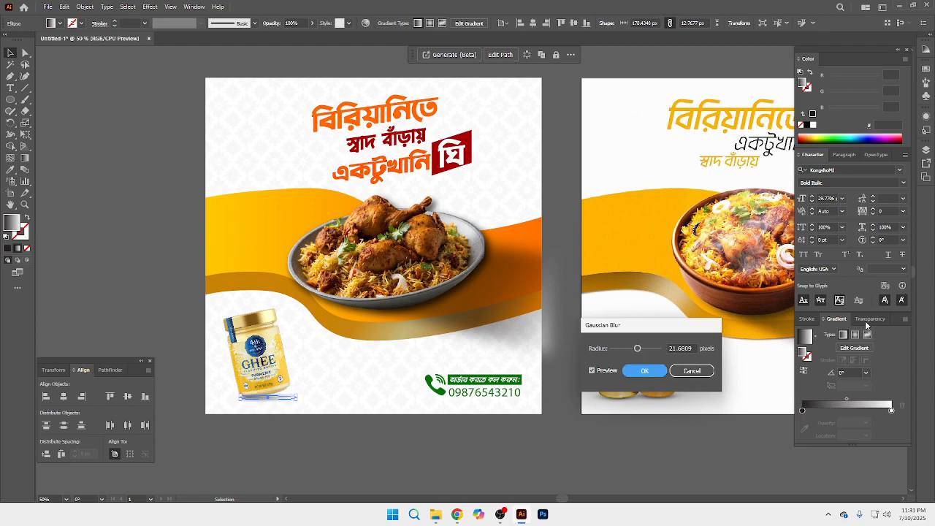
{"action": "left_click", "coordinate": [645, 370]}
Set the blending mode of the blurred ellipse shadow to Multiply.
{"action": "left_click", "coordinate": [870, 319]}
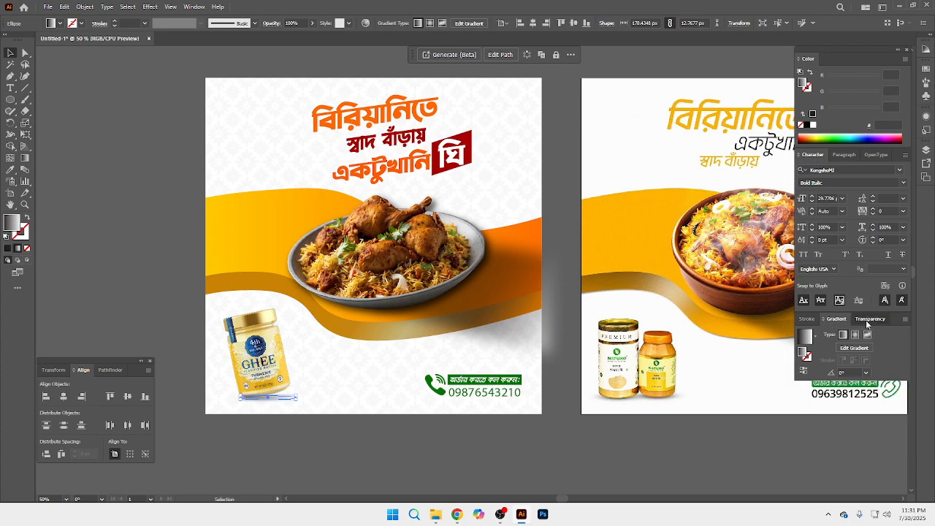
{"action": "left_click", "coordinate": [832, 334]}
{"action": "left_click", "coordinate": [819, 175]}
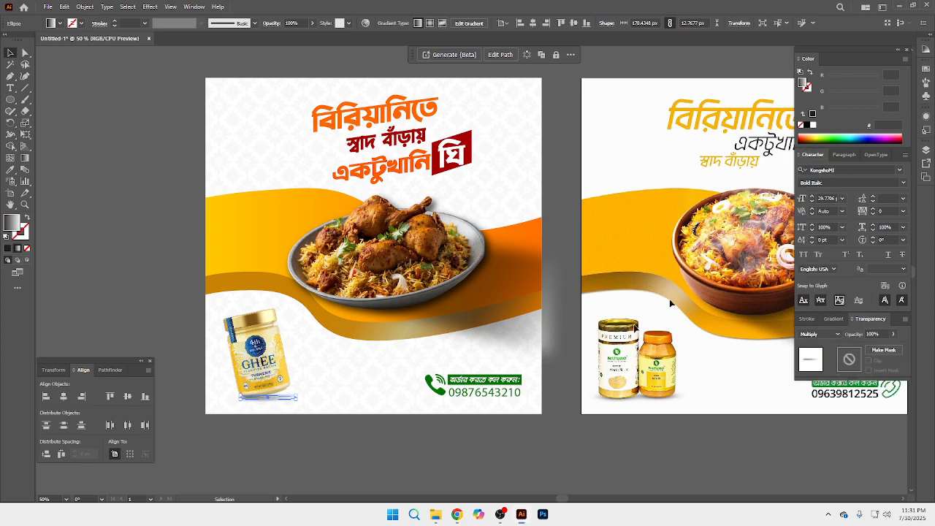
{"action": "left_click", "coordinate": [366, 439]}
{"action": "left_click", "coordinate": [261, 348]}
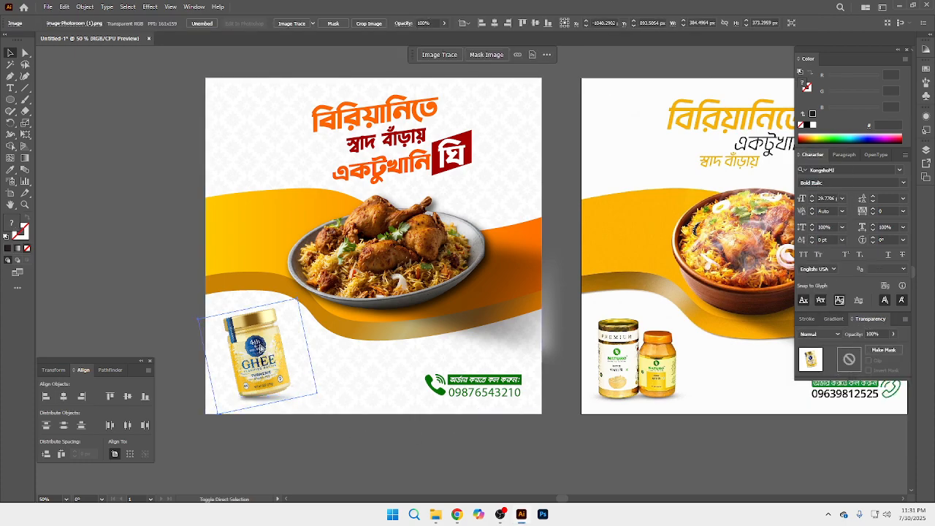
{"action": "left_click", "coordinate": [139, 338]}
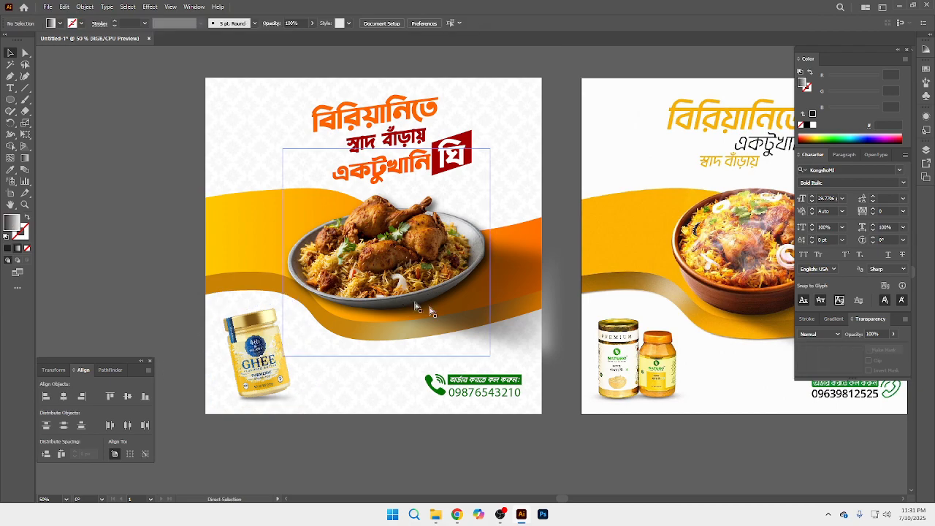
Compare the finished poster's overall layout with the reference poster beside it.
{"action": "key", "text": "ctrl+minus"}
{"action": "left_click_drag", "start_coordinate": [483, 320], "coordinate": [500, 414]}
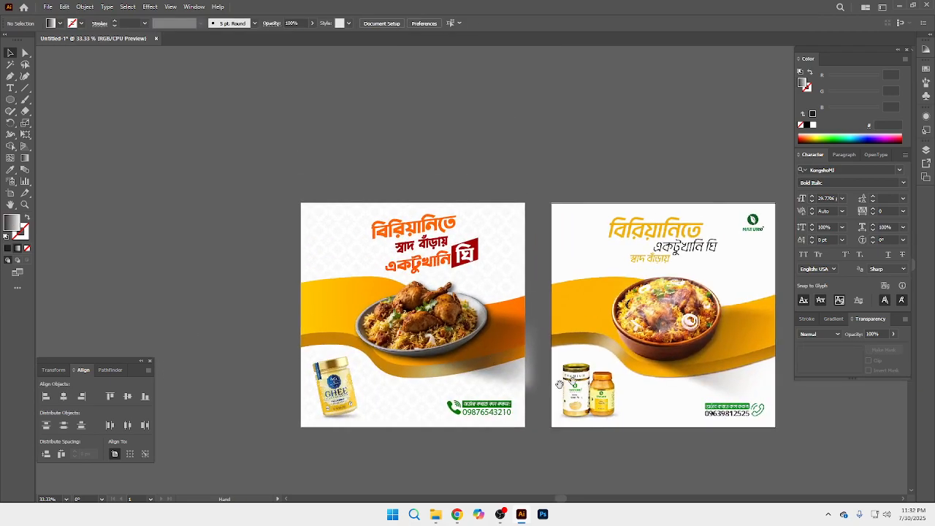
{"action": "left_click_drag", "start_coordinate": [561, 384], "coordinate": [531, 378]}
{"action": "key", "text": "ctrl+plus"}
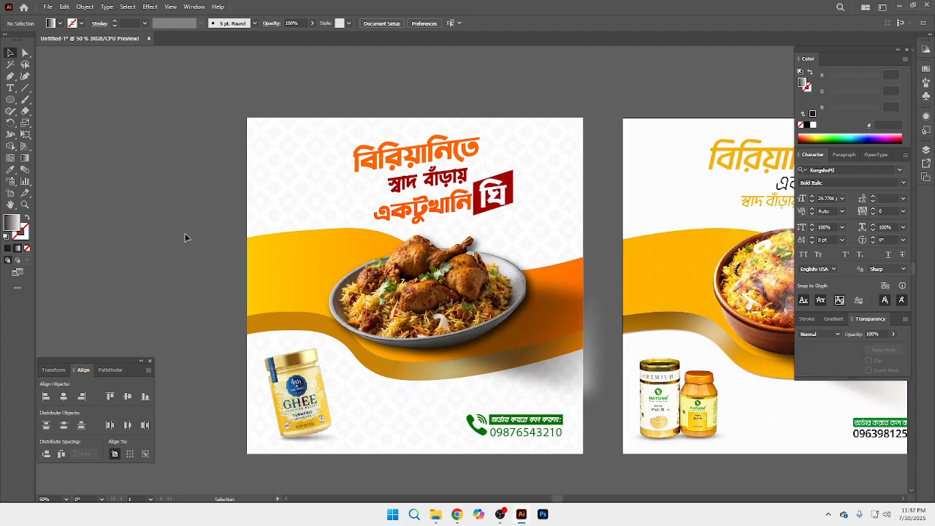
{"action": "scroll", "coordinate": [365, 241], "scroll_direction": "right", "scroll_amount": 2}
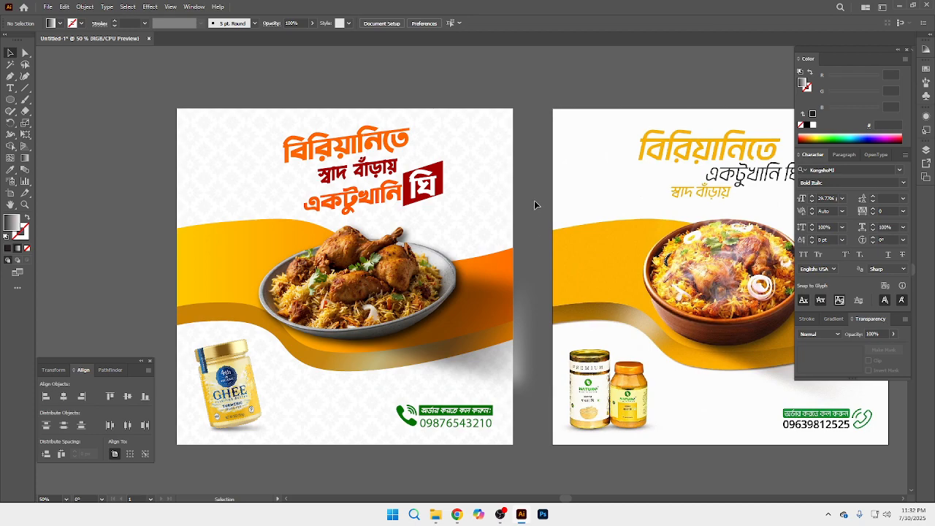
{"action": "key", "text": "ctrl+minus"}
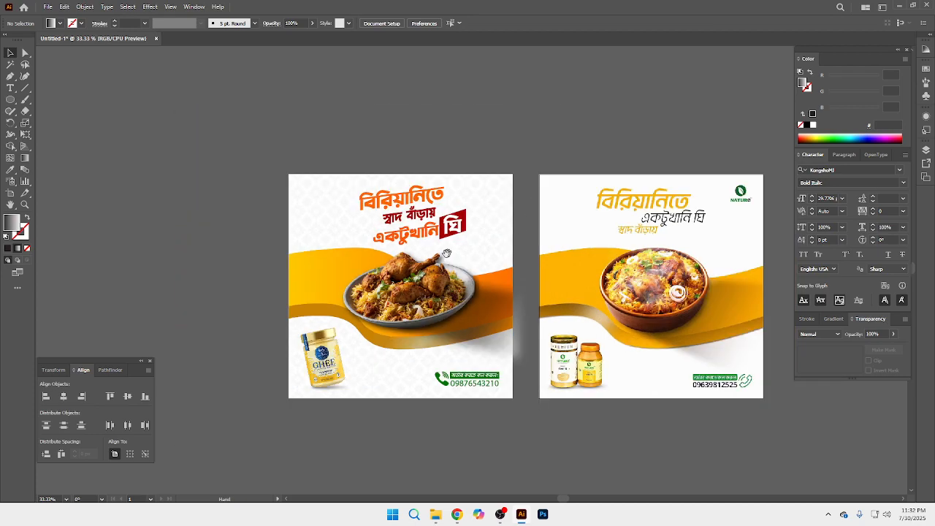
{"action": "left_click_drag", "start_coordinate": [452, 198], "coordinate": [477, 198]}
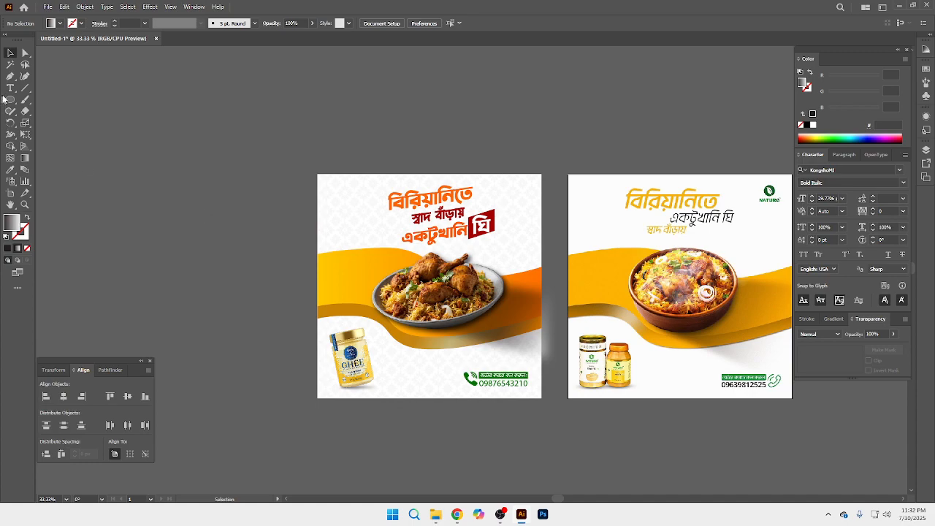
Group all the poster artwork and draw a square about 1080 px per side covering the whole poster.
{"action": "left_click_drag", "start_coordinate": [267, 151], "coordinate": [545, 424]}
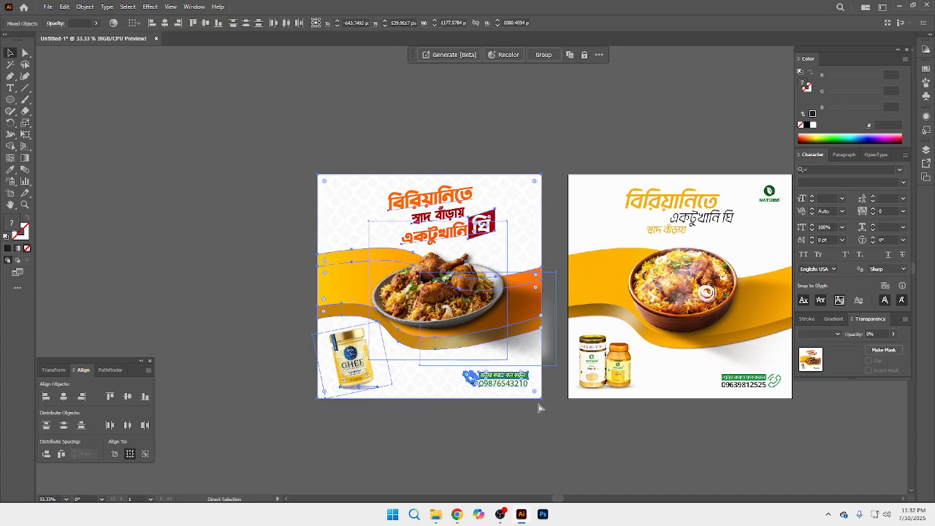
{"action": "left_click", "coordinate": [476, 426]}
{"action": "right_click", "coordinate": [11, 100]}
{"action": "left_click", "coordinate": [53, 100]}
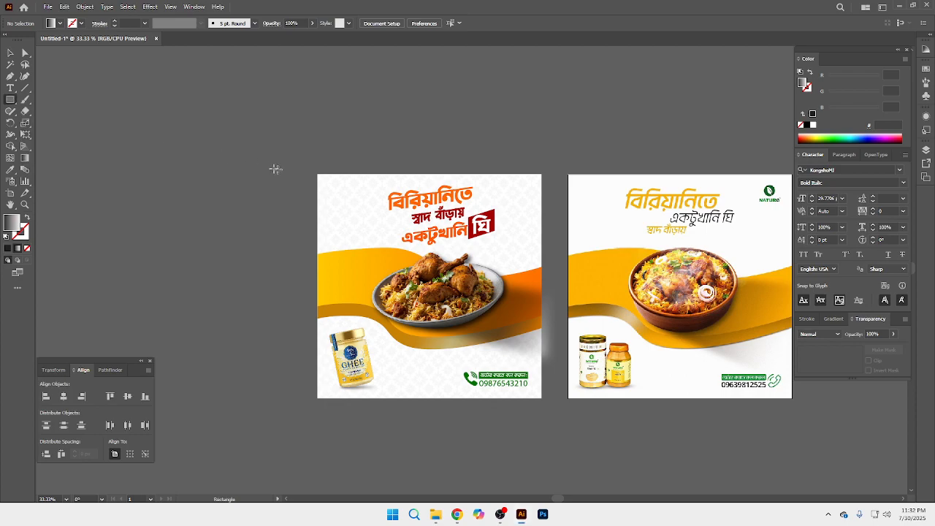
{"action": "left_click", "coordinate": [318, 175]}
{"action": "left_click_drag", "start_coordinate": [320, 177], "coordinate": [542, 398]}
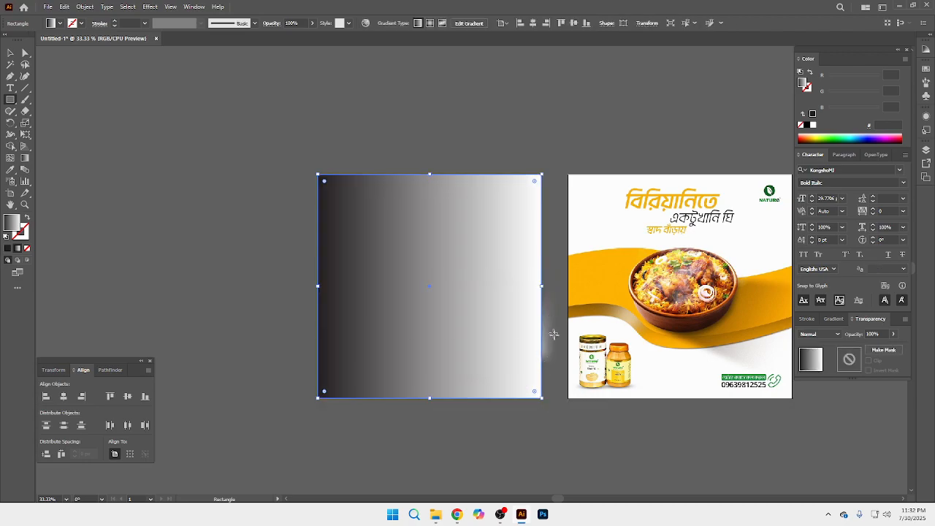
{"action": "left_click", "coordinate": [11, 53]}
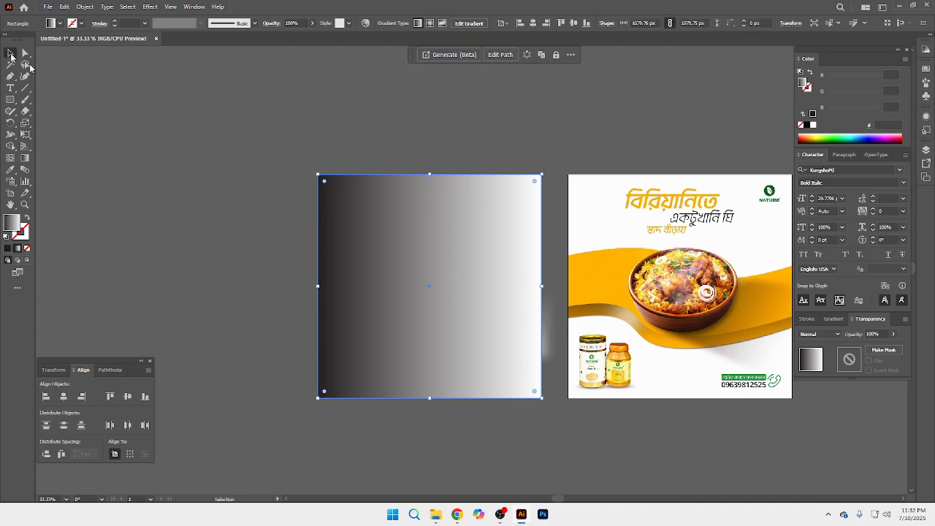
Clip the grouped poster artwork to the square with a clipping mask, removing the shadow overhang beyond the poster's edge.
{"action": "left_click", "coordinate": [553, 319]}
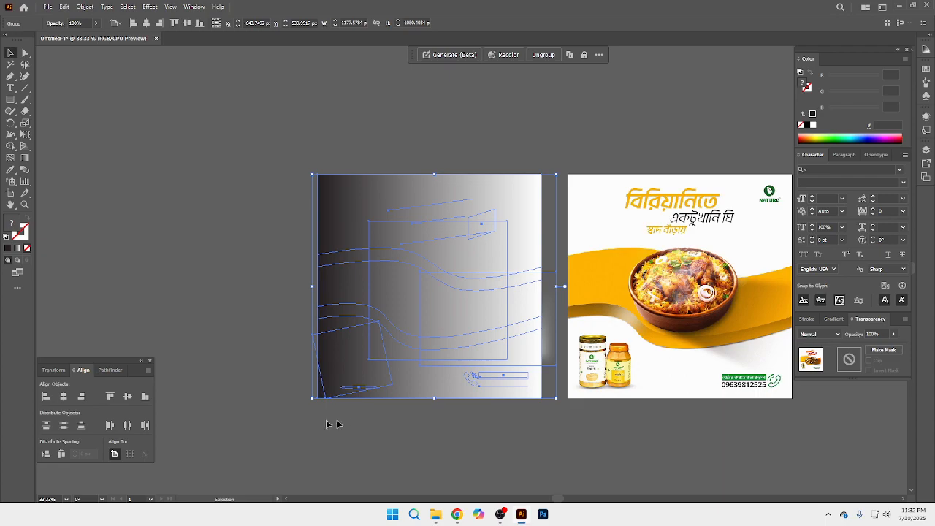
{"action": "left_click_drag", "start_coordinate": [369, 437], "coordinate": [388, 349]}
{"action": "right_click", "coordinate": [372, 267]}
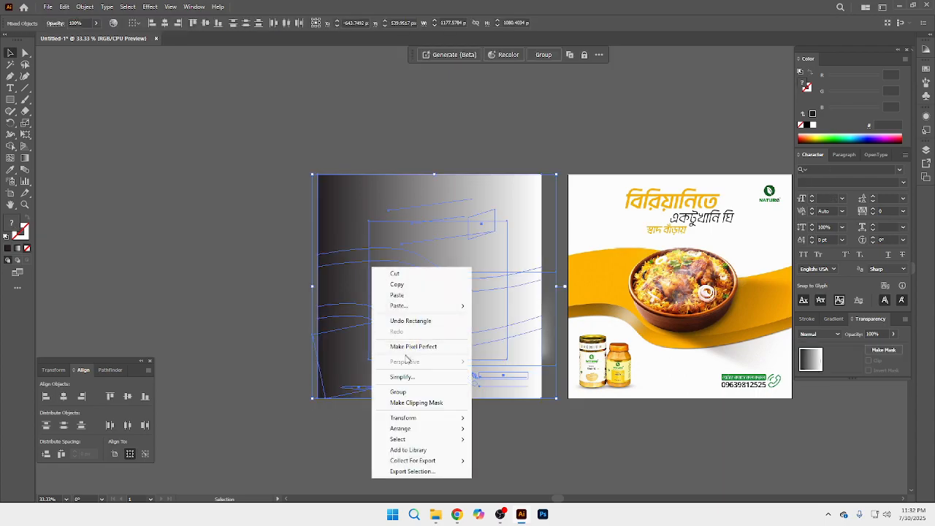
{"action": "left_click", "coordinate": [416, 403]}
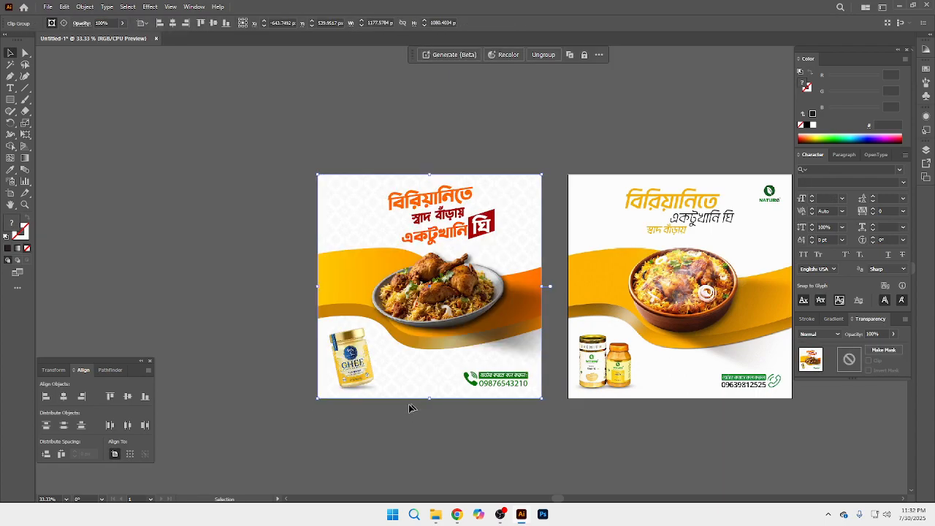
{"action": "left_click", "coordinate": [238, 324]}
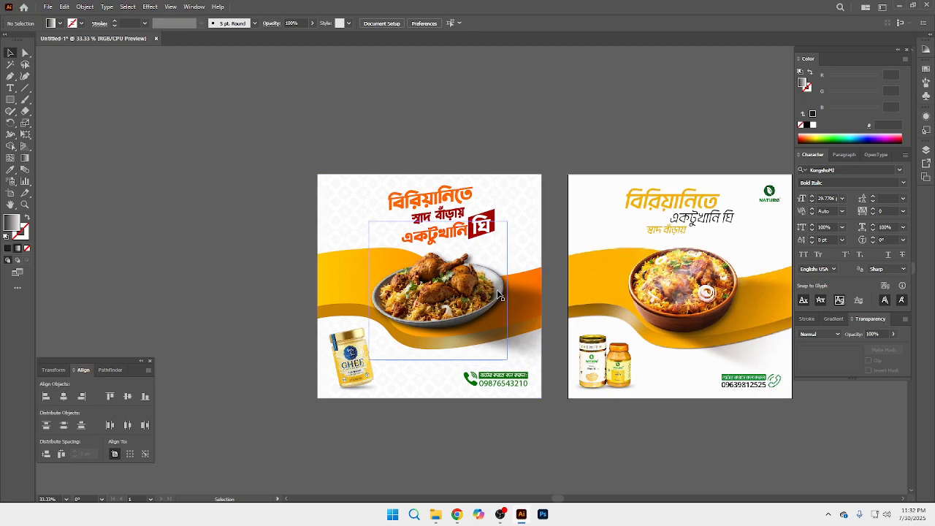
{"action": "left_click", "coordinate": [496, 290]}
{"action": "left_click", "coordinate": [468, 131]}
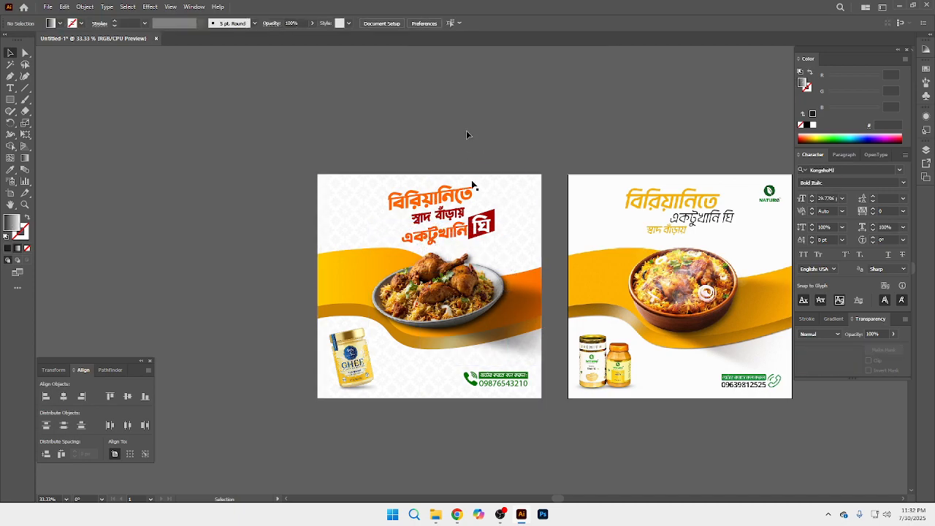
Save the document as an Adobe Illustrator file named Biriyani in the Okkhor Graphix folder.
{"action": "key", "text": "ctrl+s"}
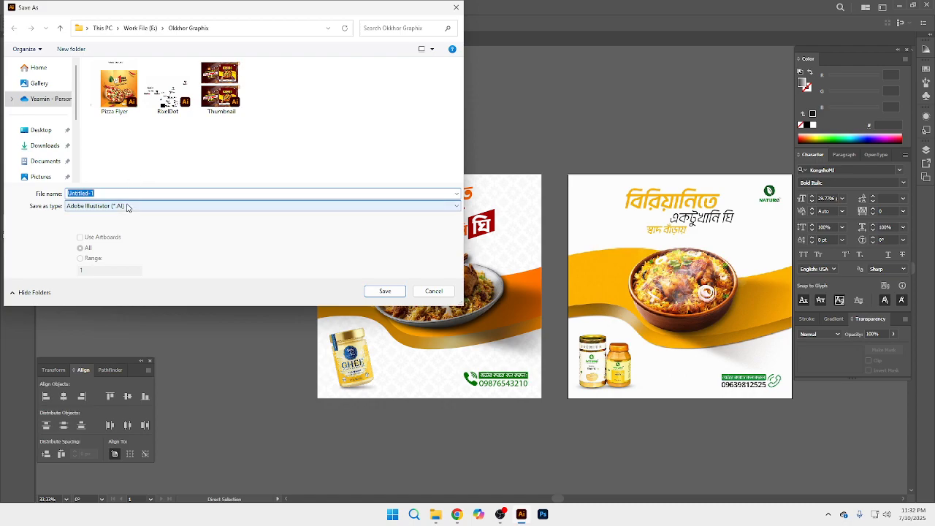
{"action": "type", "text": "Biriyani"}
{"action": "key", "text": "Return"}
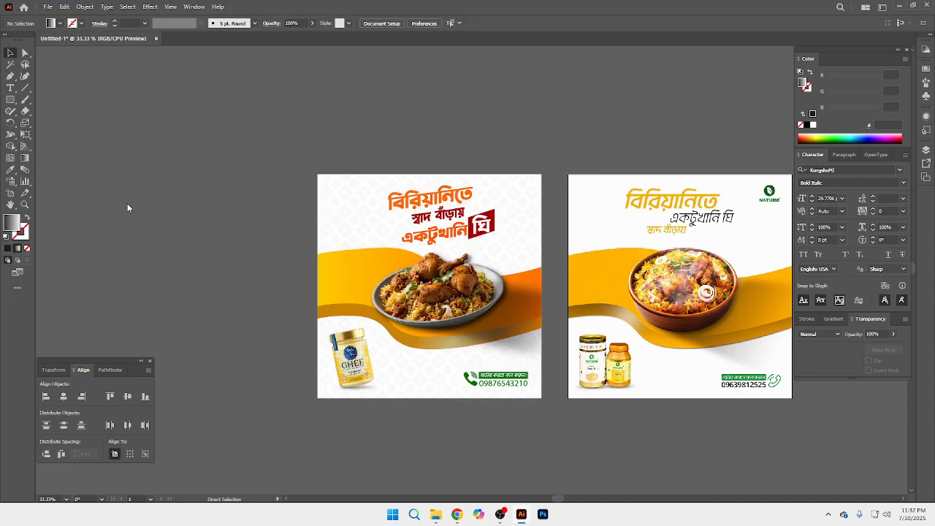